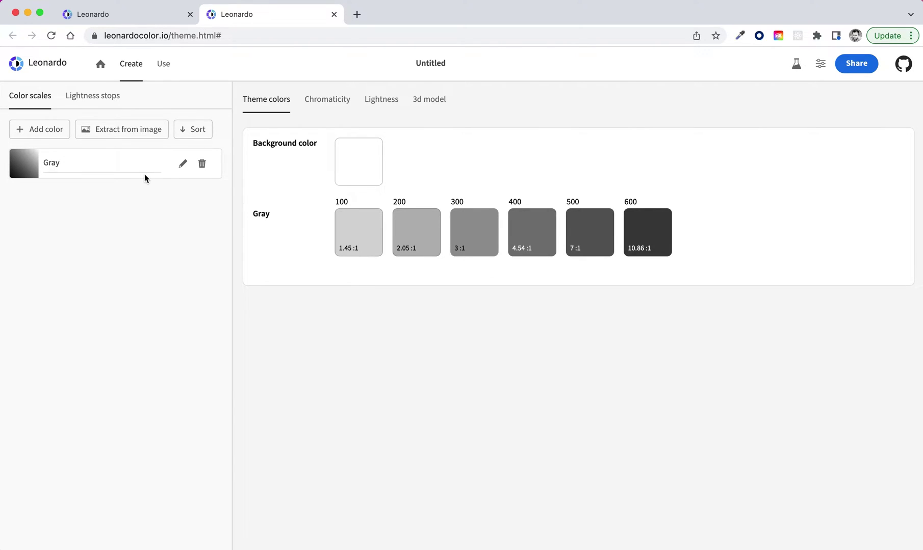
Add a new color scale and rename it from Light navy to Blue
click(51, 137)
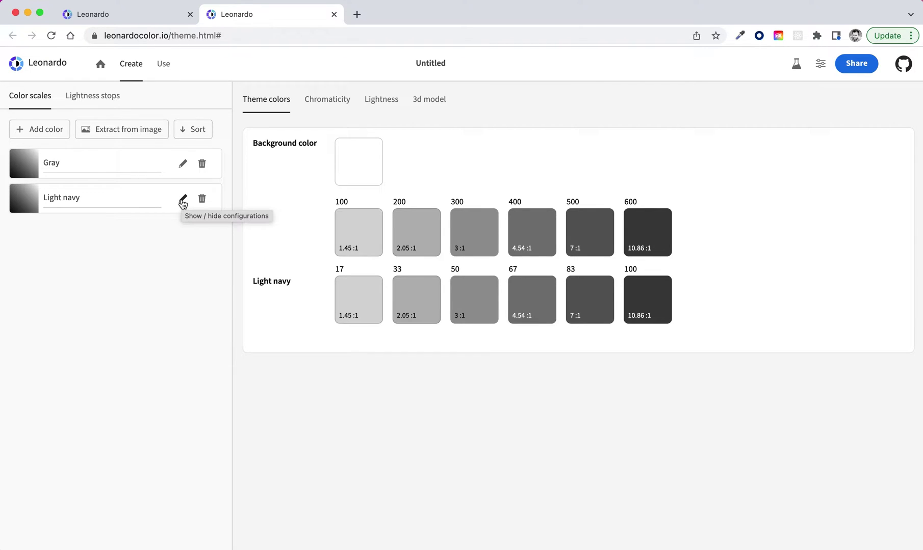
click(183, 203)
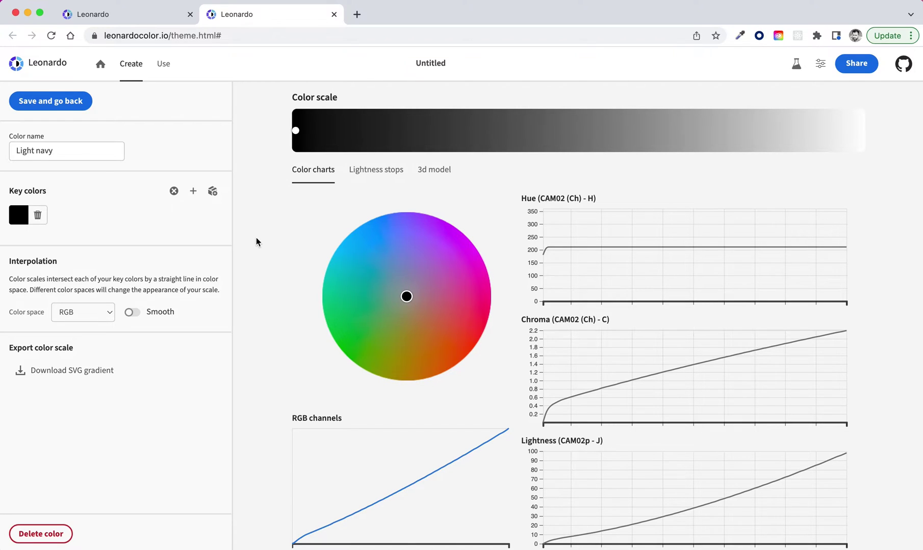
click(63, 153)
triple_click(65, 152)
text(Blue)
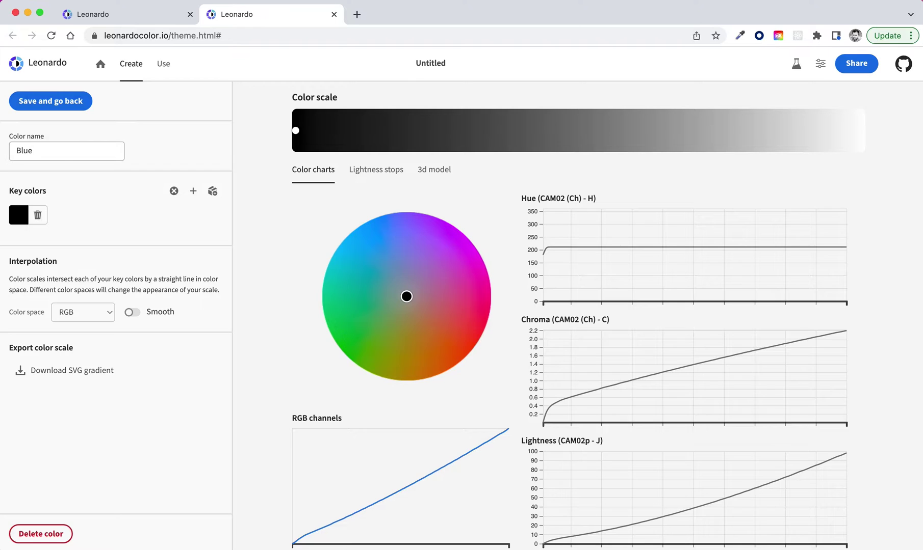
Set the Blue scale's key color to a saturated blue
click(18, 216)
click(91, 321)
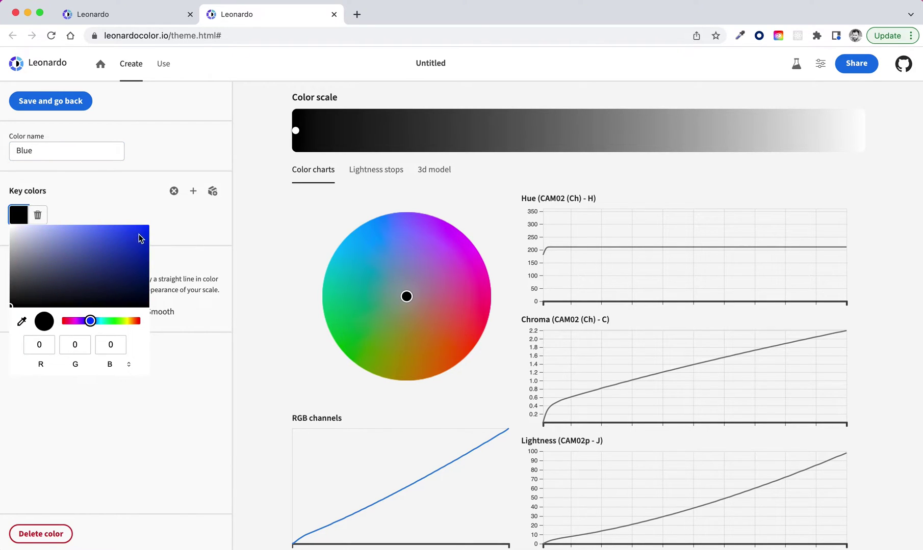
click(142, 238)
click(139, 202)
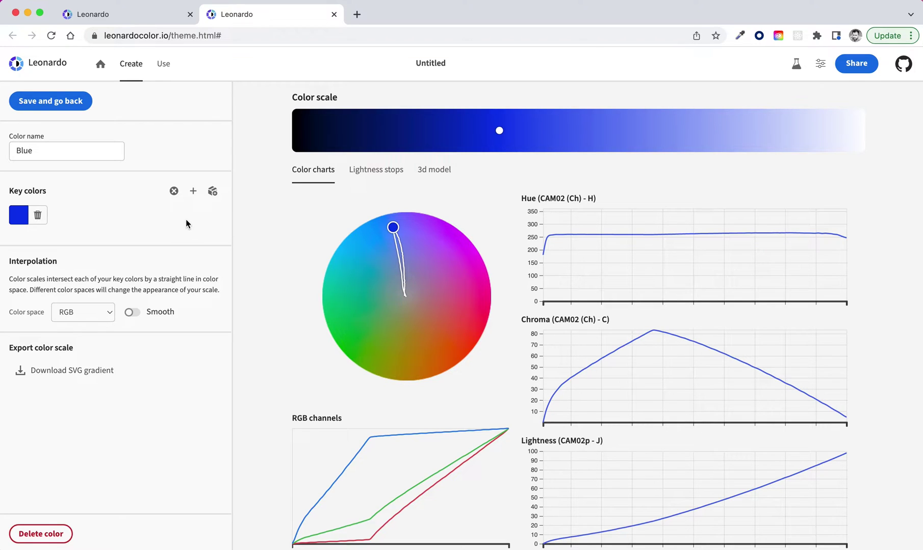
Add a second key color to Blue in pale sky blue (RGB 148, 200, 255)
click(193, 194)
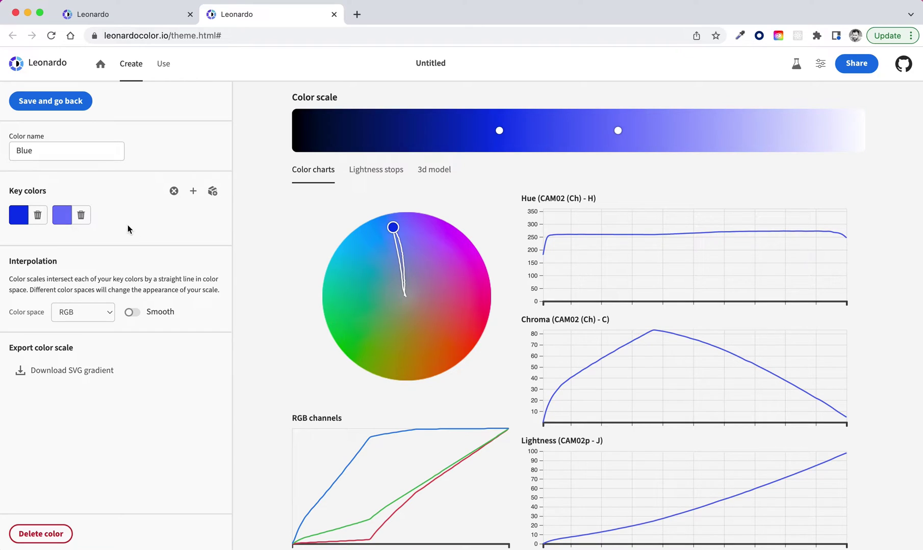
click(61, 217)
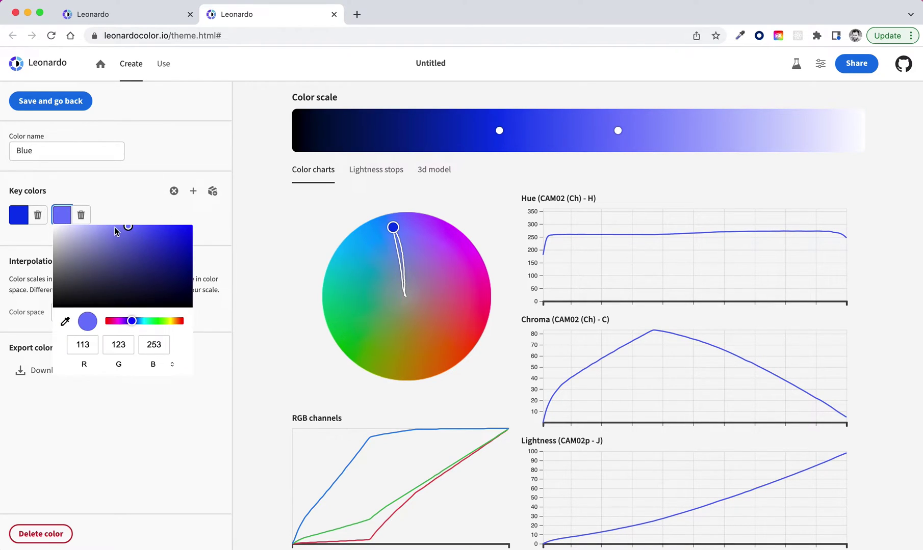
drag(114, 227, 112, 229)
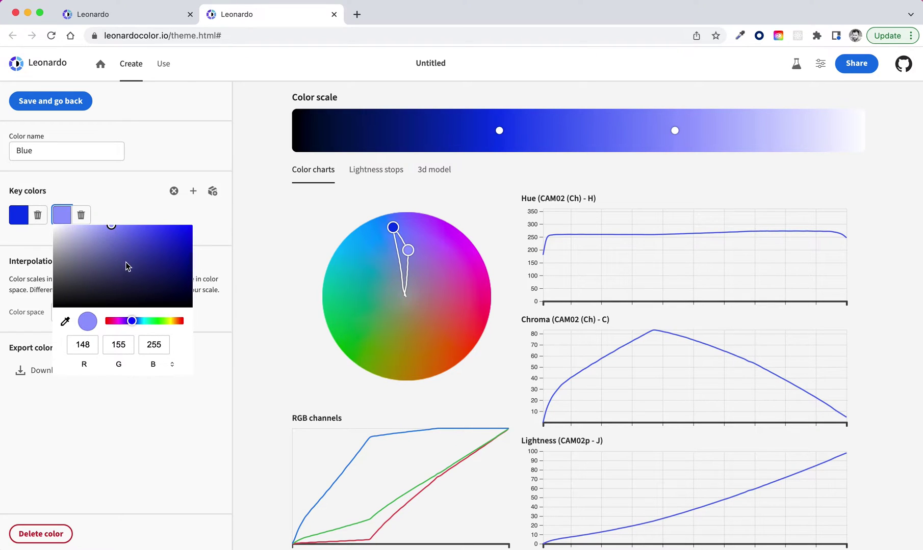
drag(134, 322, 139, 325)
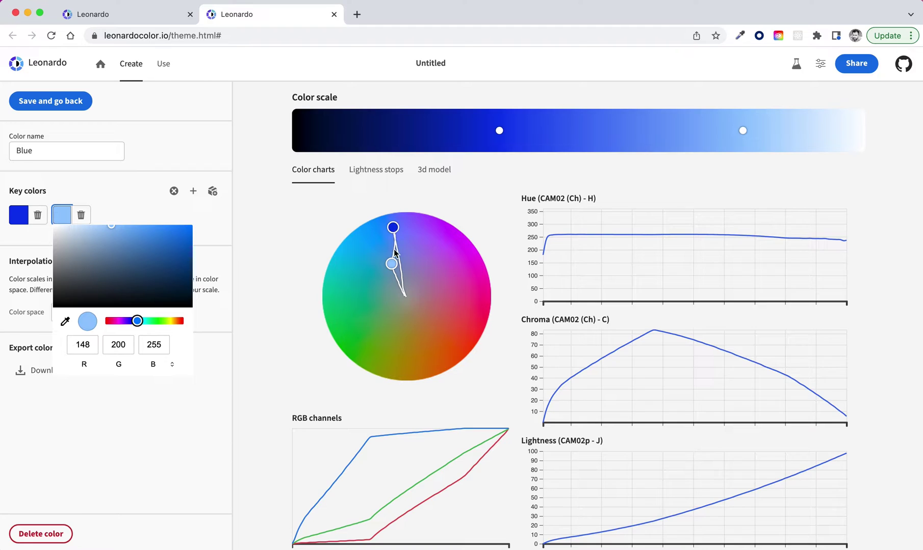
click(197, 241)
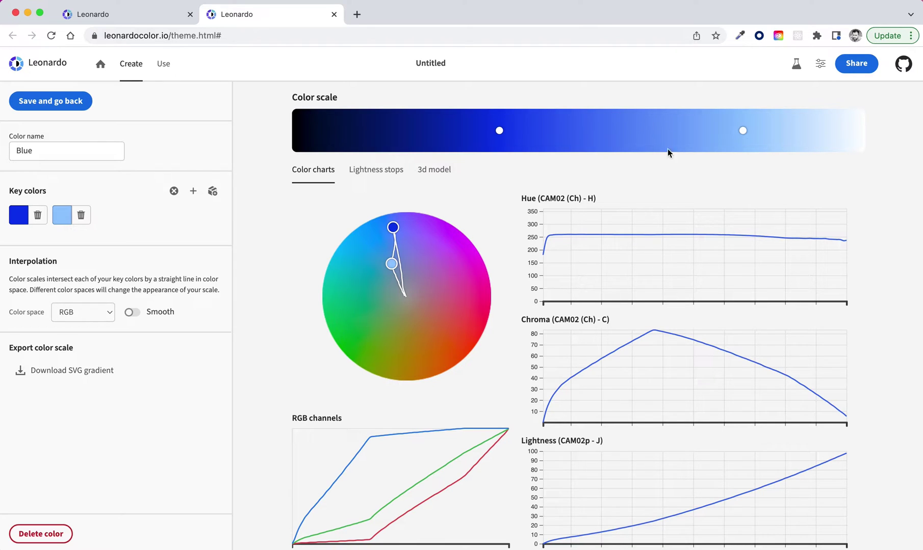
Preview the Blue scale interpolated in OKLCH, CAM02 (Ch) and Lch
click(109, 318)
click(158, 295)
click(109, 319)
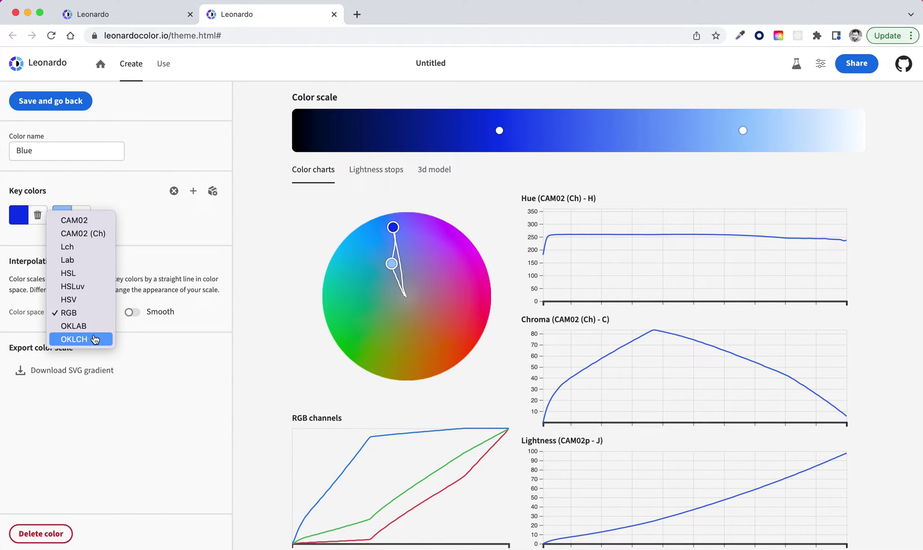
click(94, 340)
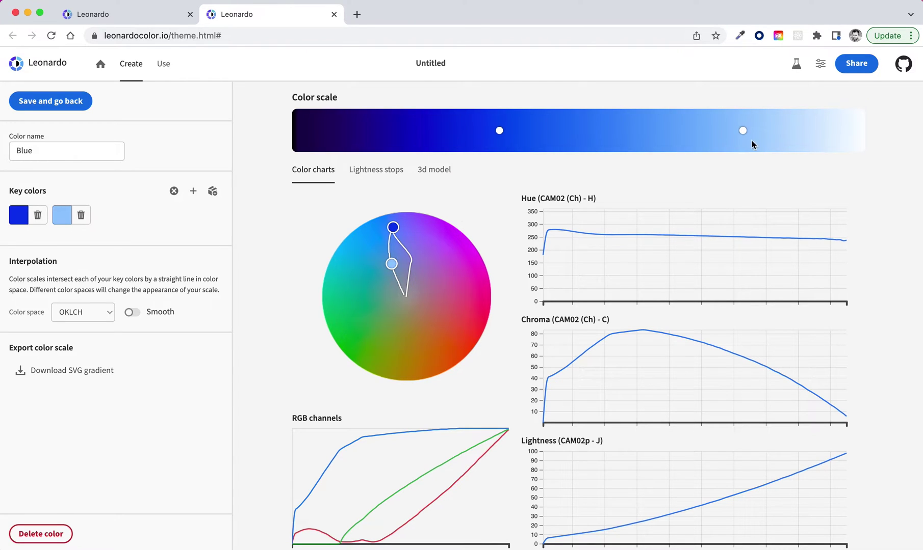
click(87, 314)
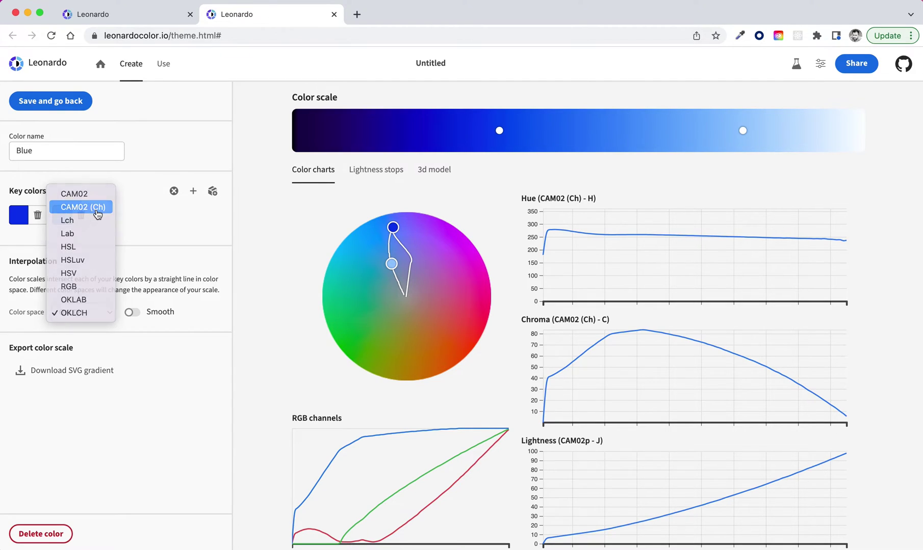
click(95, 207)
click(84, 312)
click(83, 329)
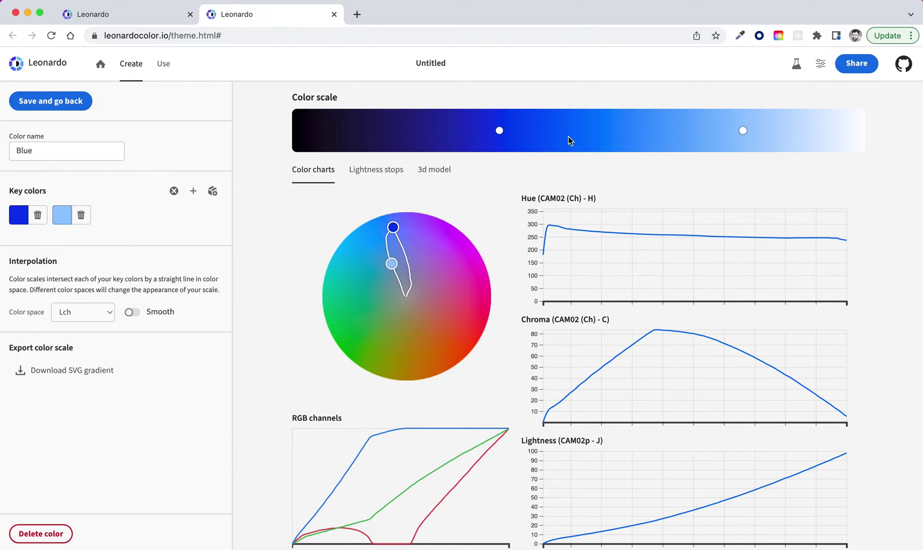
Return the Blue scale's interpolation to RGB with smoothing turned on
click(93, 320)
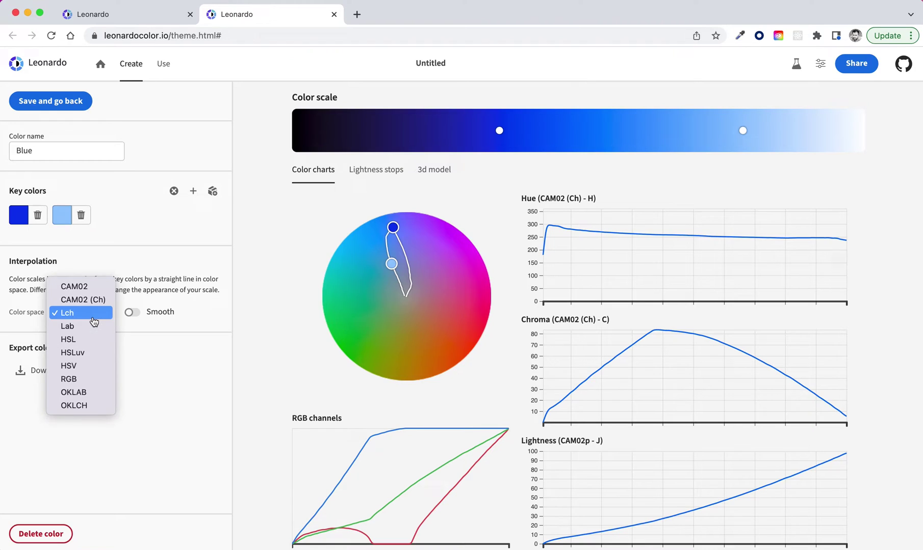
click(87, 379)
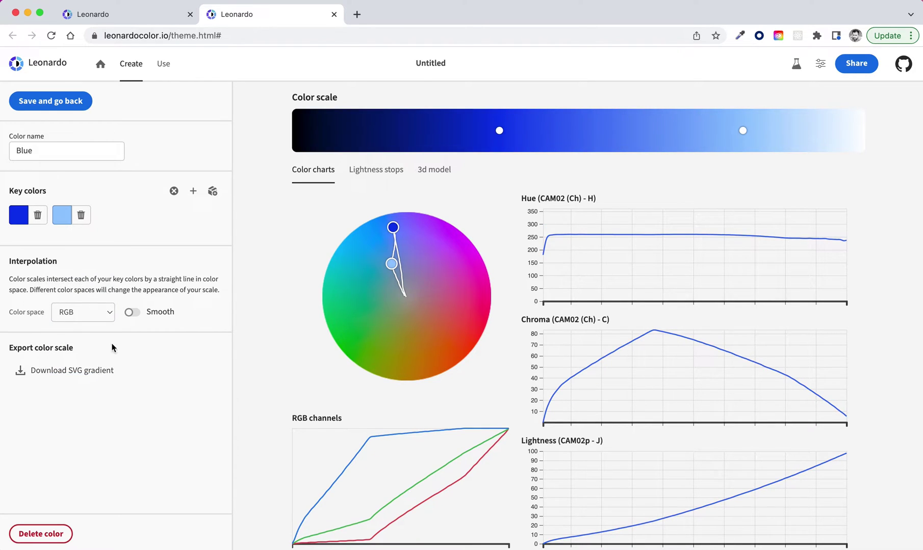
click(132, 312)
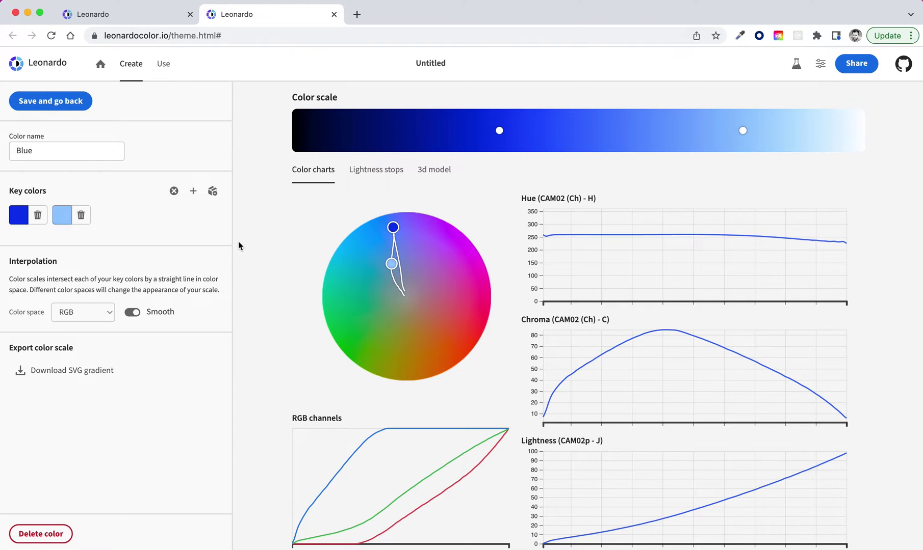
Save the Blue scale and rename the Purply blue scale to Green
click(71, 104)
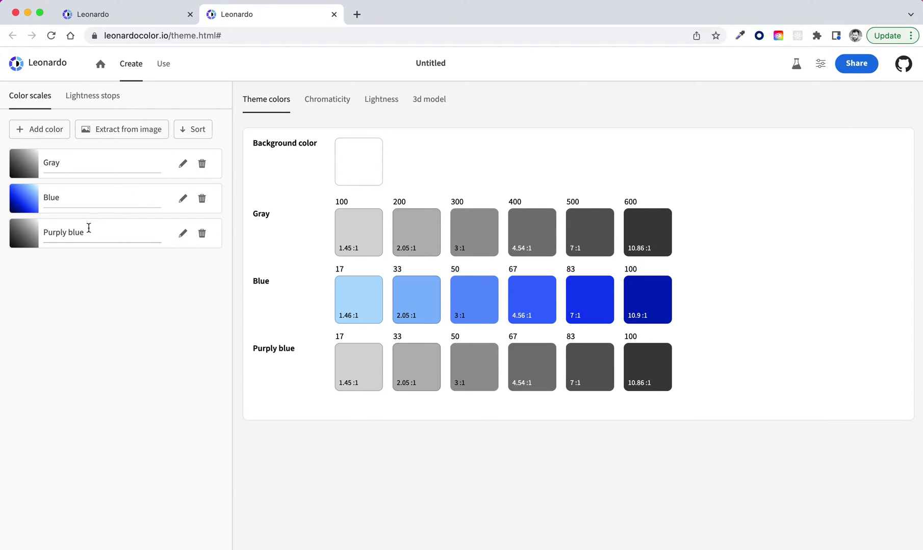
click(113, 231)
key(super+a)
text(G)
Give Green a bright green key color and interpolate it in OKLCH
click(183, 233)
click(19, 214)
click(111, 322)
click(130, 237)
click(130, 203)
click(85, 312)
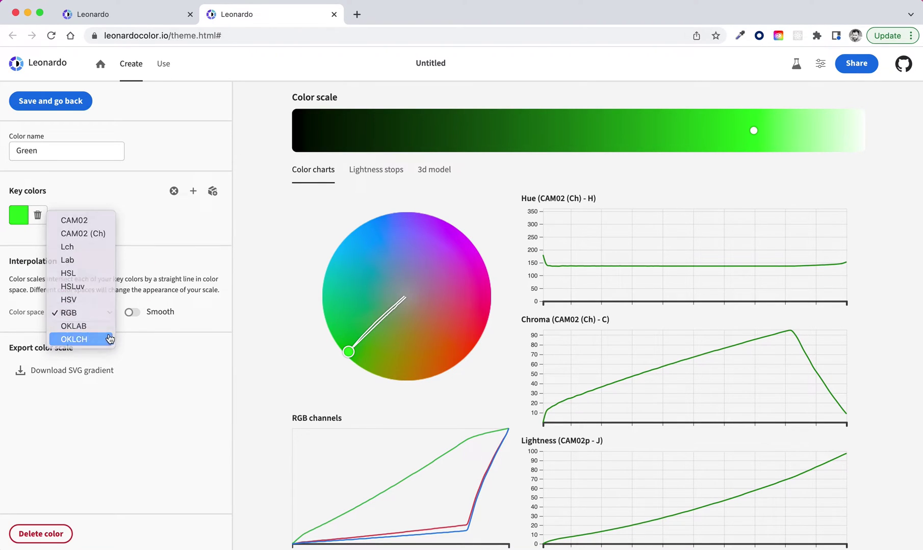
click(87, 340)
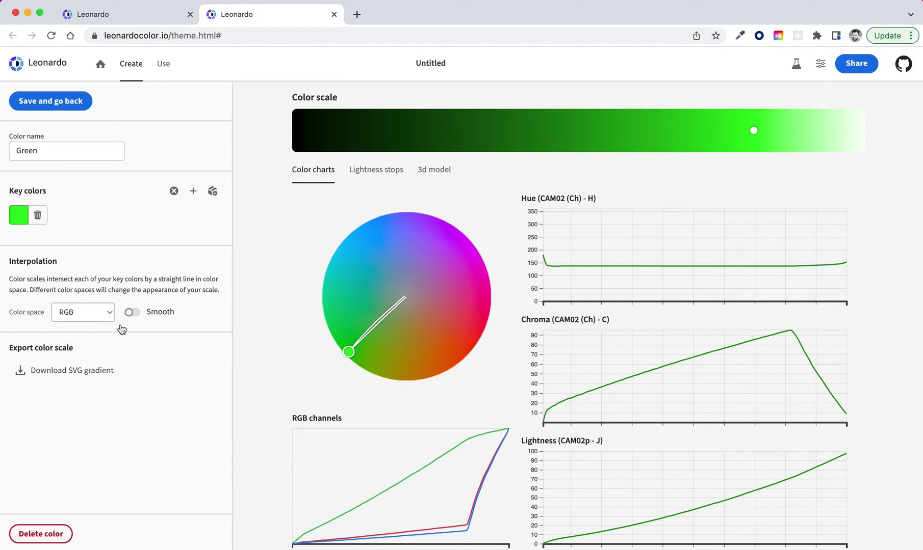
Add a deep green second key color and save the Green scale
click(192, 190)
click(62, 214)
click(185, 275)
click(154, 320)
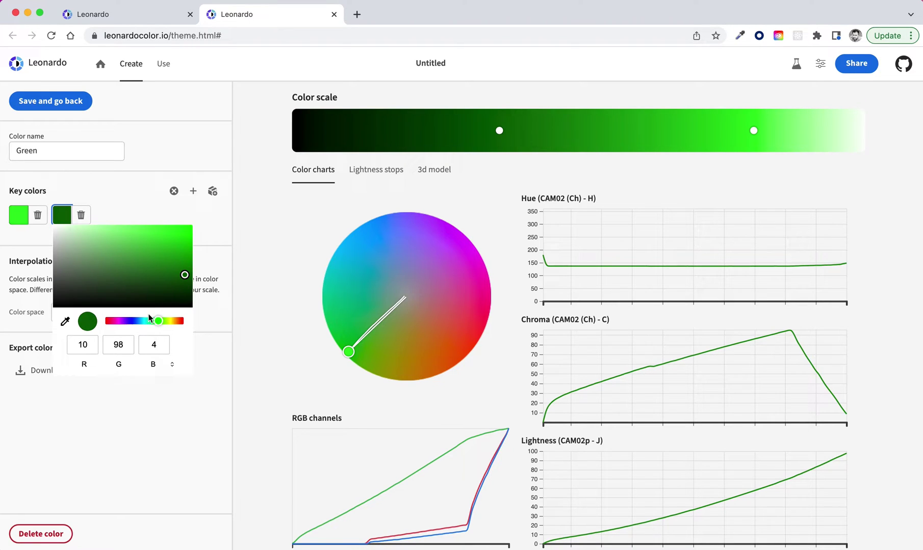
click(154, 218)
click(58, 105)
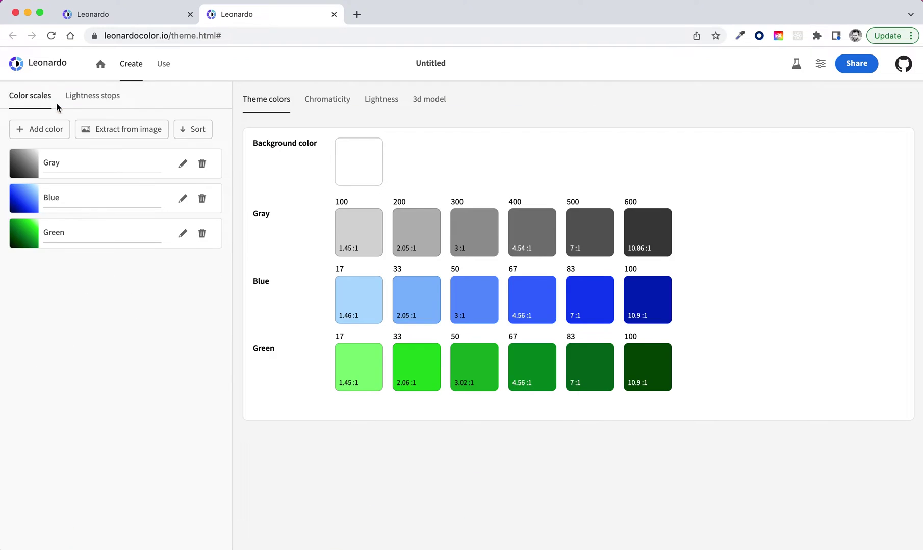
Add a scale named Red, replacing Bronze, with a pure red key color
click(47, 130)
double_click(86, 268)
text(Red)
click(182, 268)
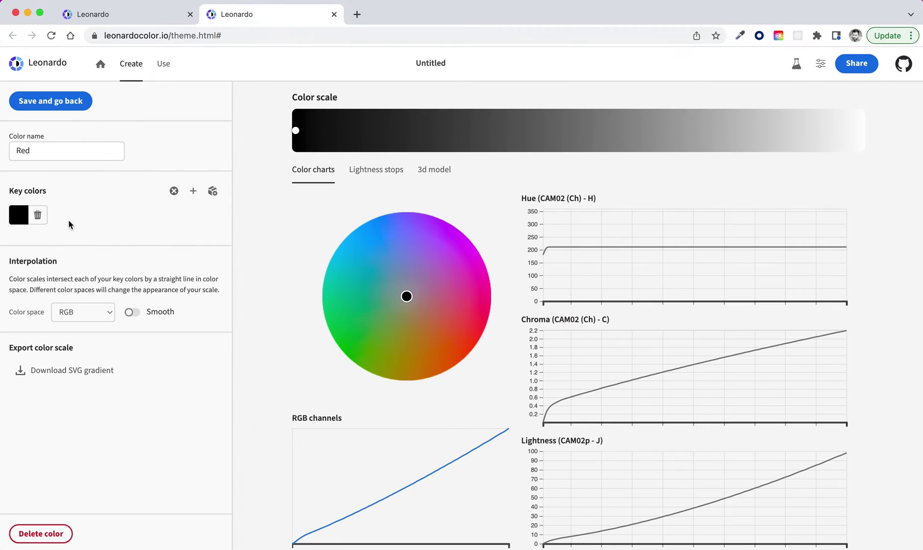
click(23, 222)
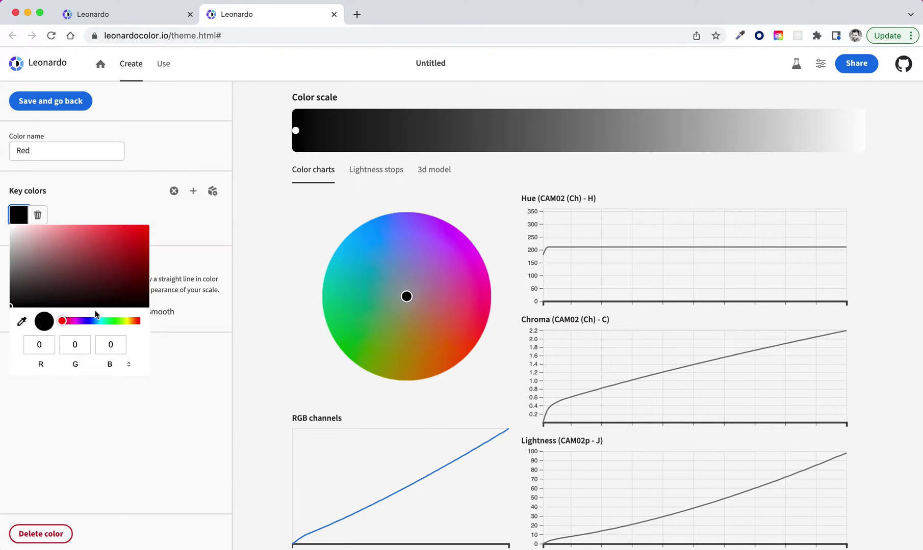
drag(145, 234, 146, 222)
click(136, 219)
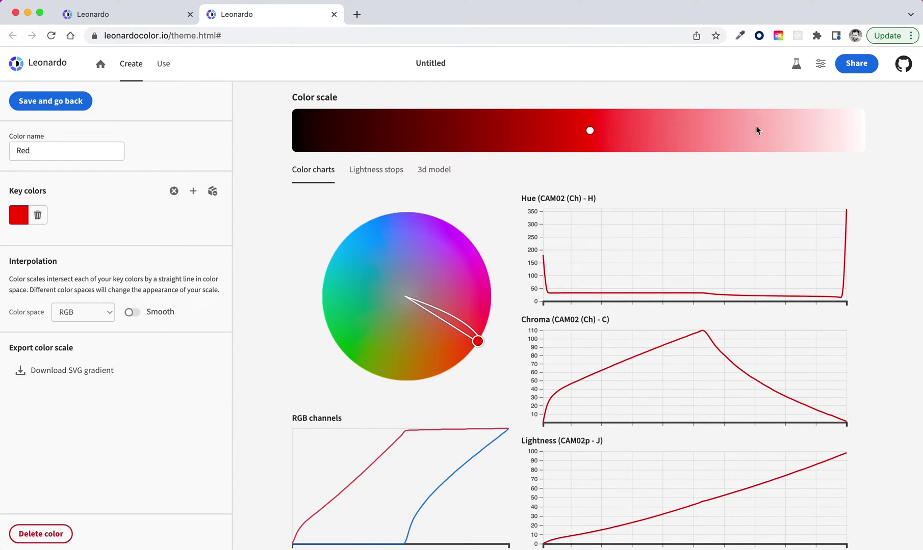
Add a pale peach (255, 203, 168) second key color, leaving smoothing off
click(193, 192)
click(67, 216)
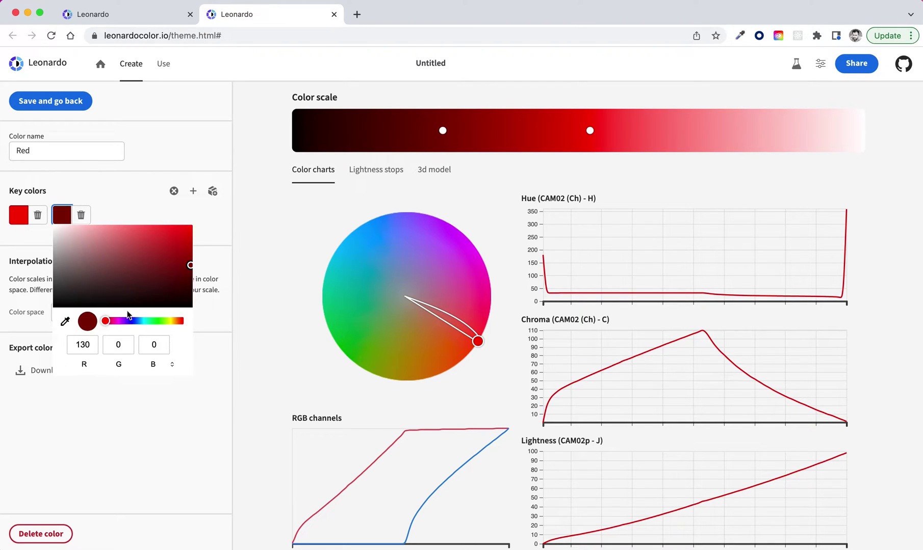
drag(94, 236, 101, 222)
click(176, 320)
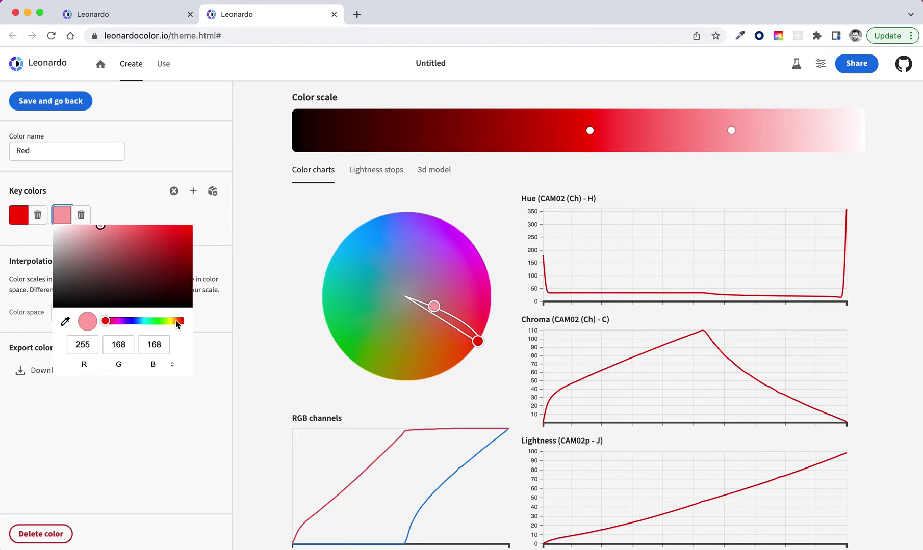
drag(177, 320, 178, 322)
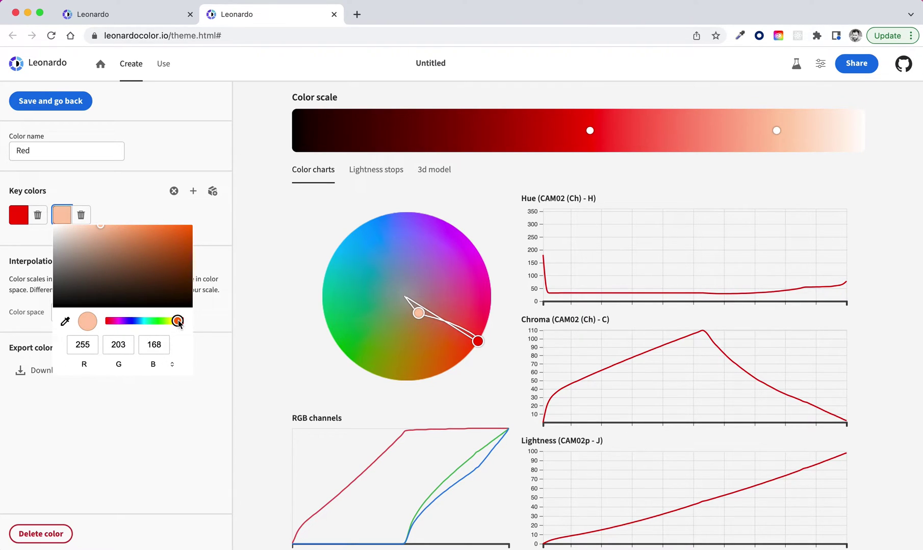
click(152, 174)
click(136, 314)
click(136, 313)
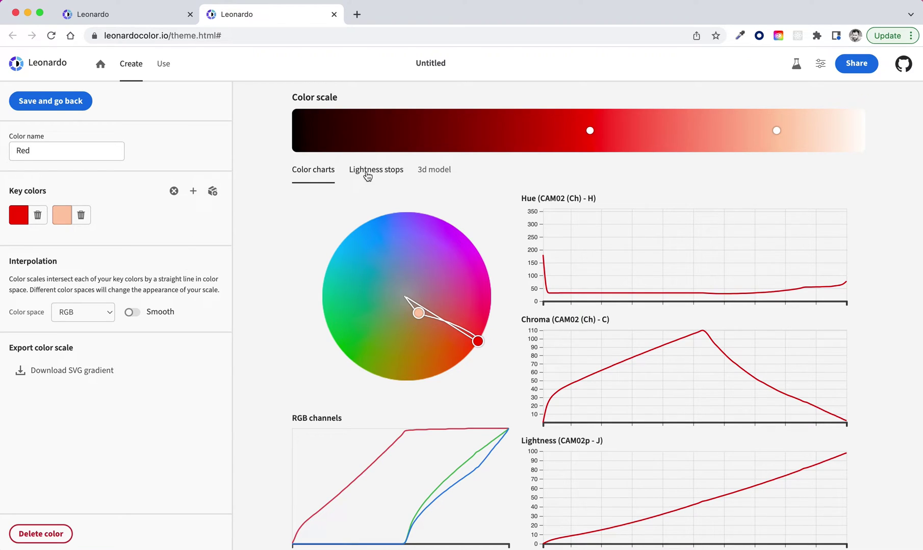
Save the Red scale and show the six lightness stops with their contrast ratios
click(76, 106)
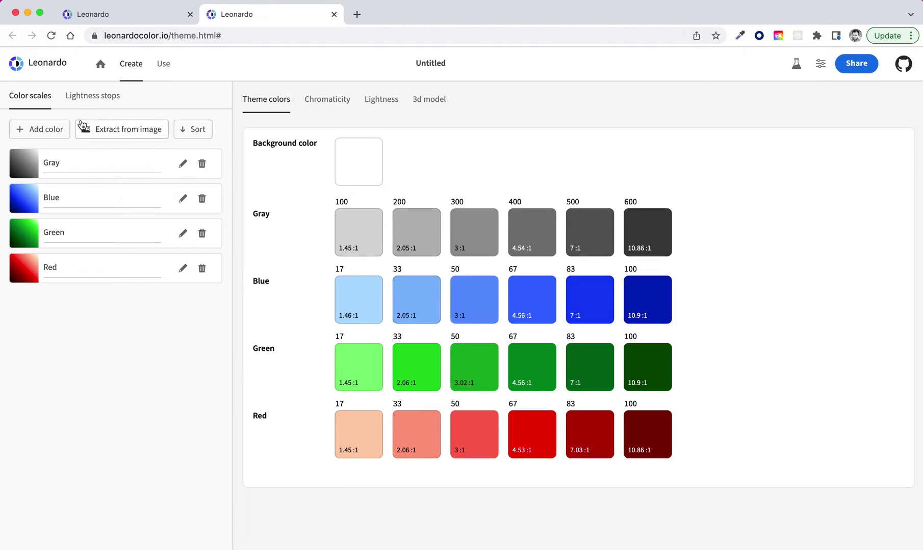
click(78, 100)
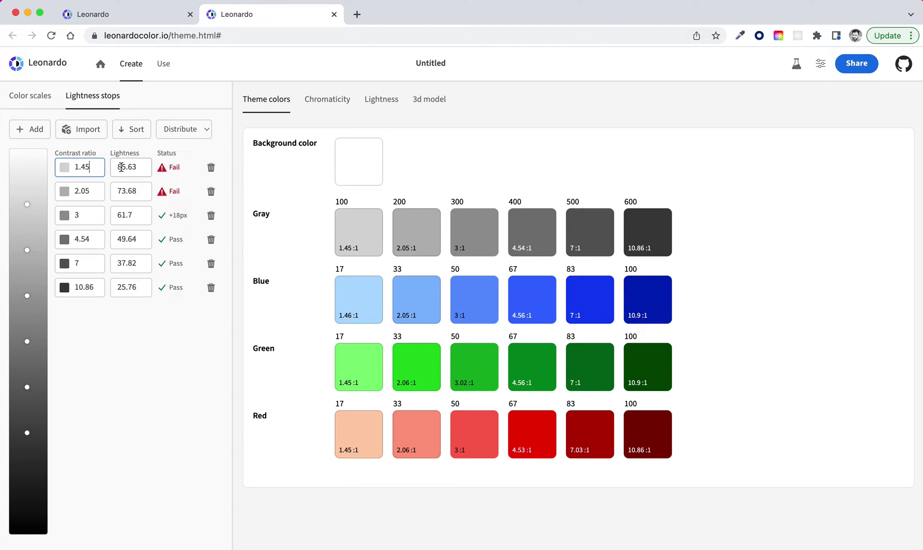
Replace the darkest lightness stop with a new stop at lightness 10 (contrast 17.22)
click(121, 171)
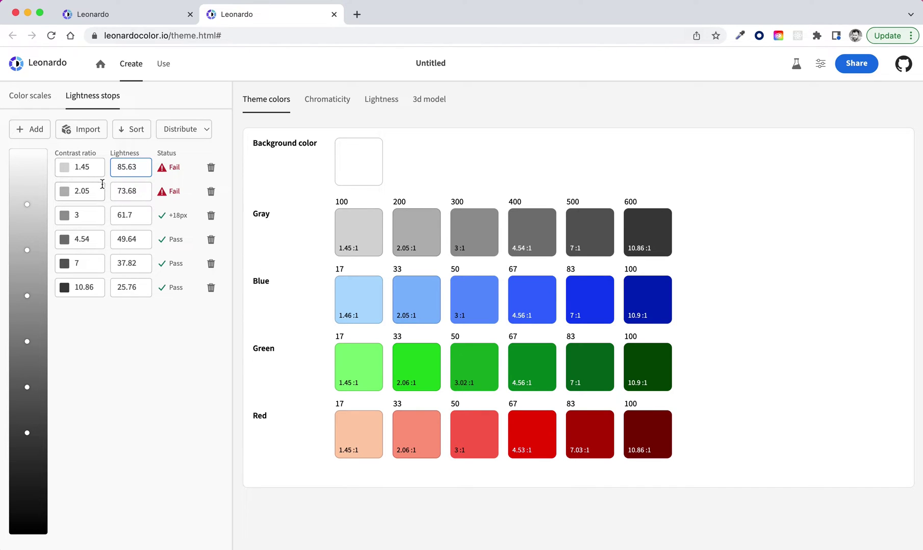
click(210, 287)
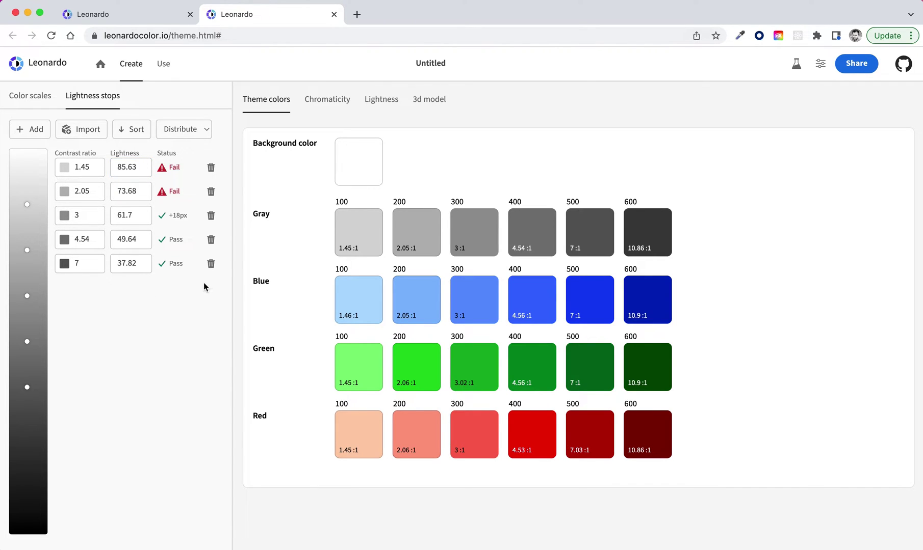
click(28, 132)
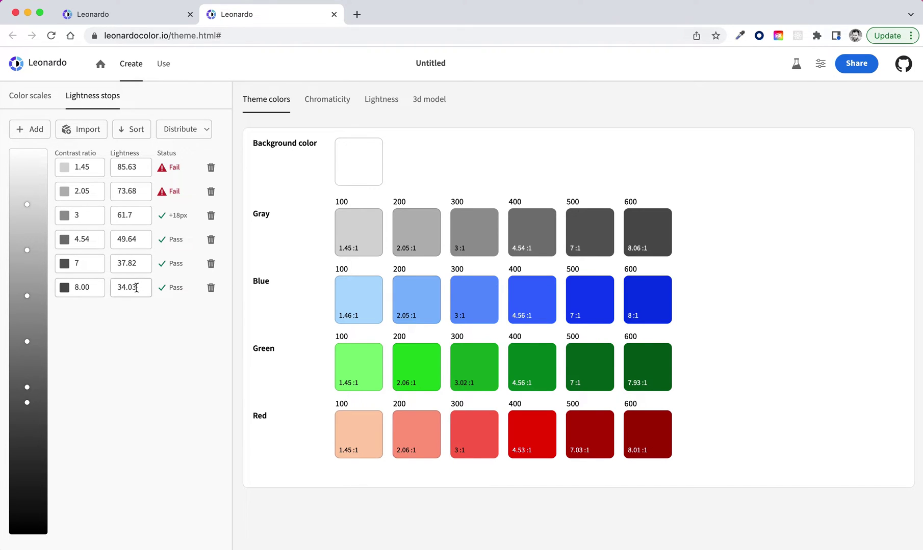
double_click(91, 291)
text(15)
click(90, 311)
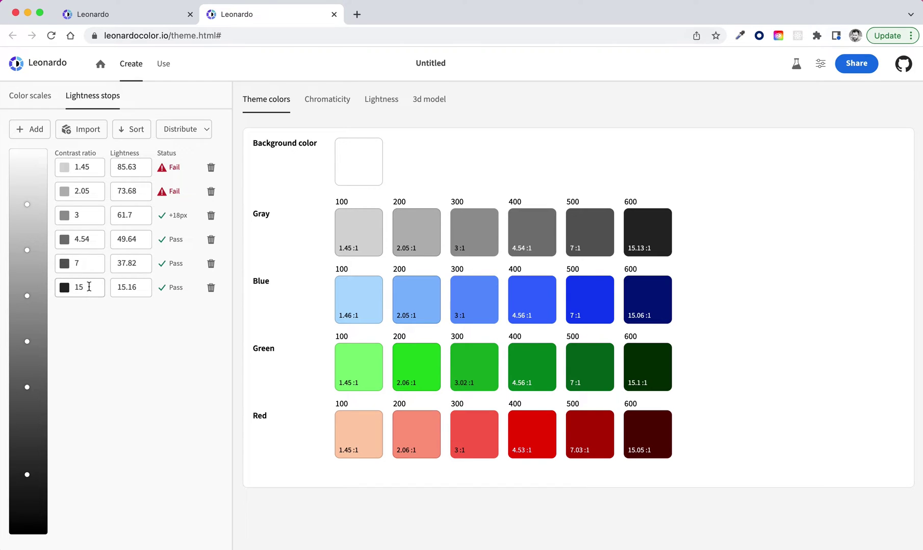
click(89, 287)
double_click(122, 288)
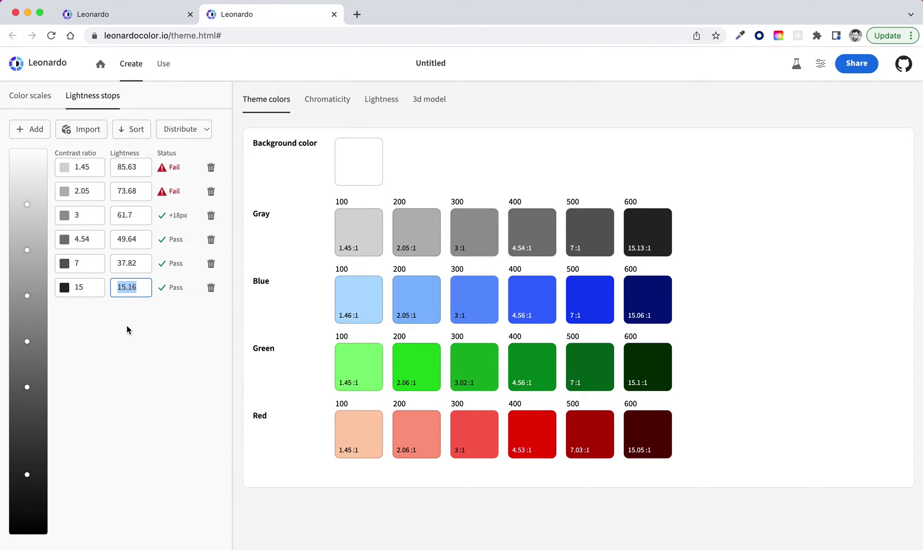
text(10)
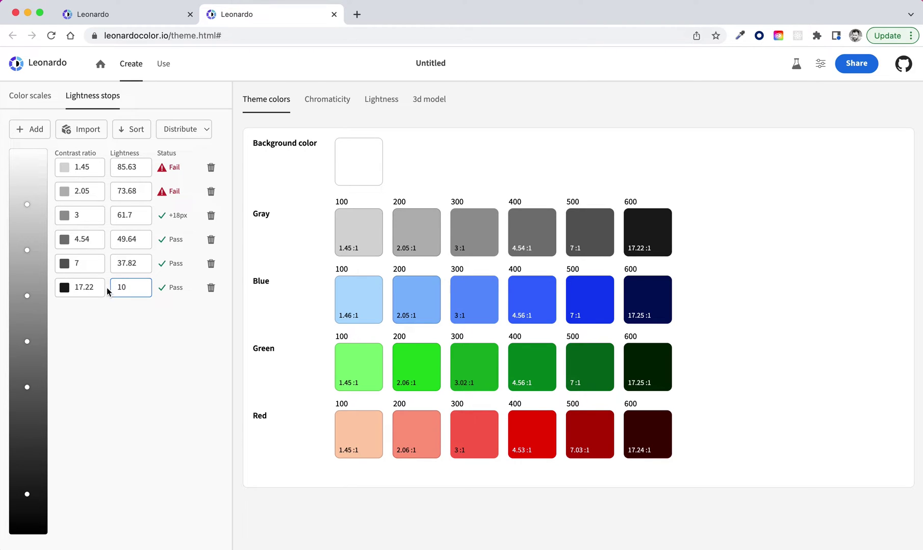
click(85, 289)
click(128, 292)
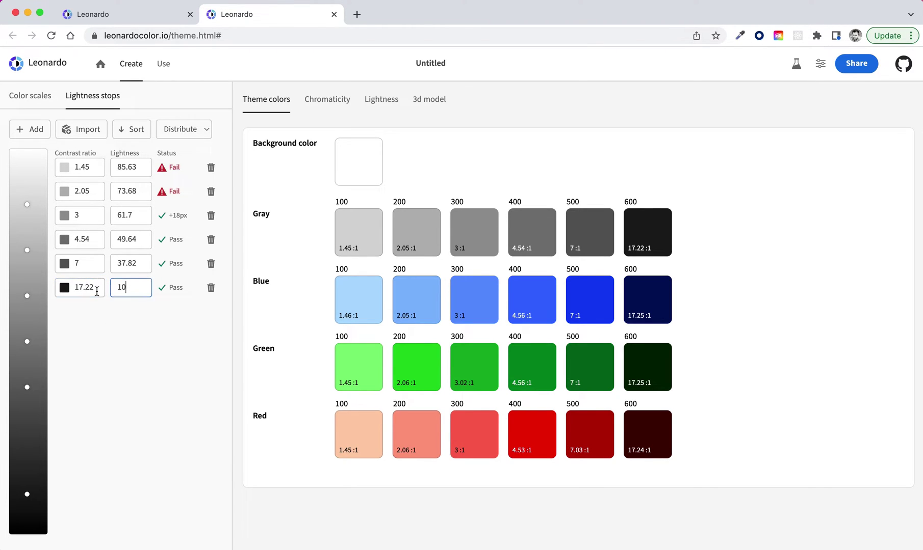
click(133, 292)
Keep the third stop at contrast 3 and set the fourth stop's contrast to 4.5
click(88, 218)
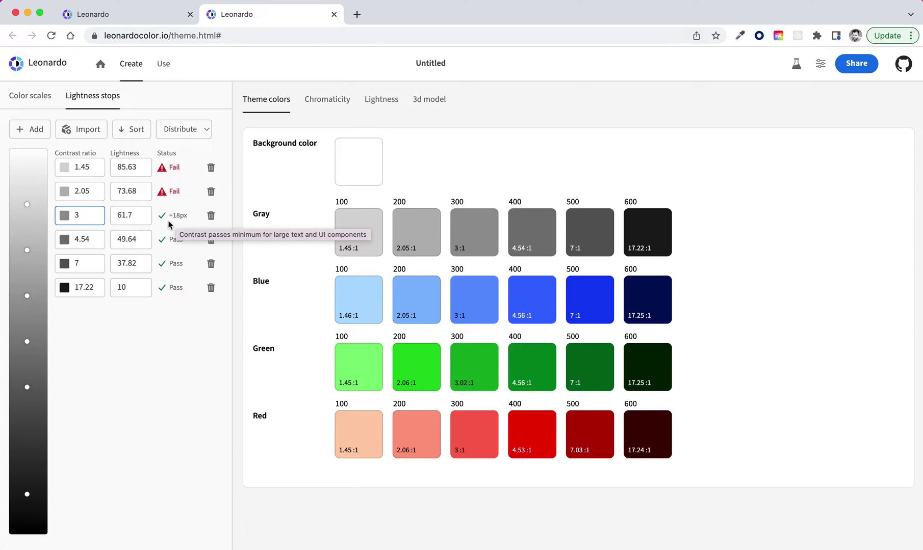
click(87, 215)
key(Down)
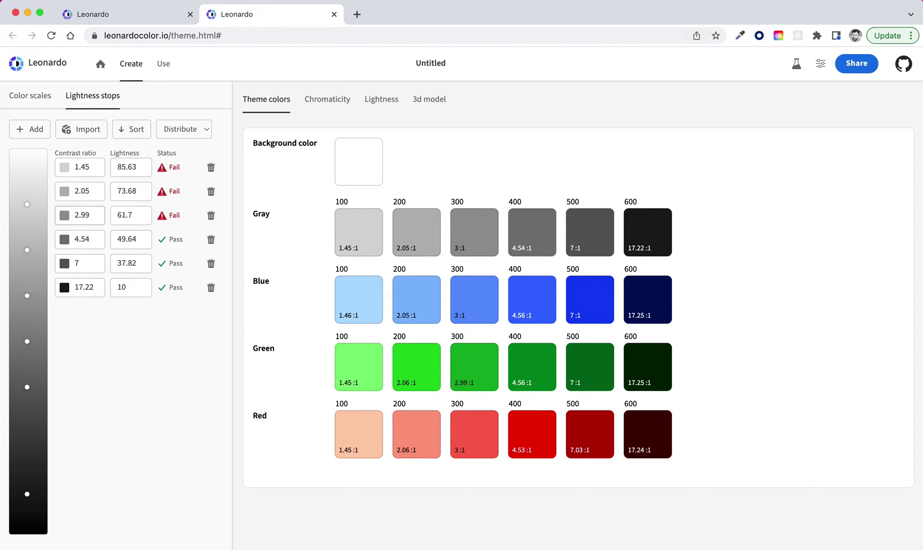
key(Up)
click(95, 239)
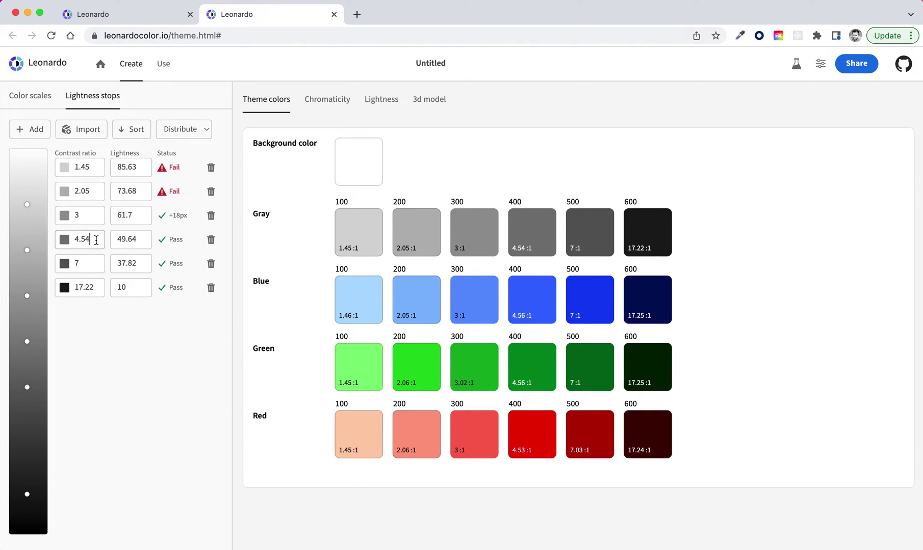
key(Down)
key(Down)
key(Down)
key(Up)
Add two more stops, setting the last to lightness 5 and the first to lightness 90
click(32, 130)
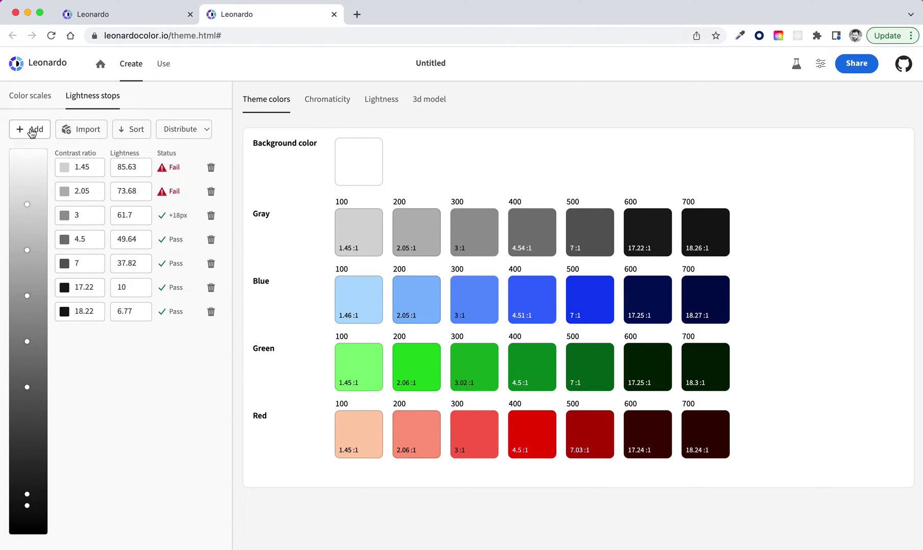
click(32, 131)
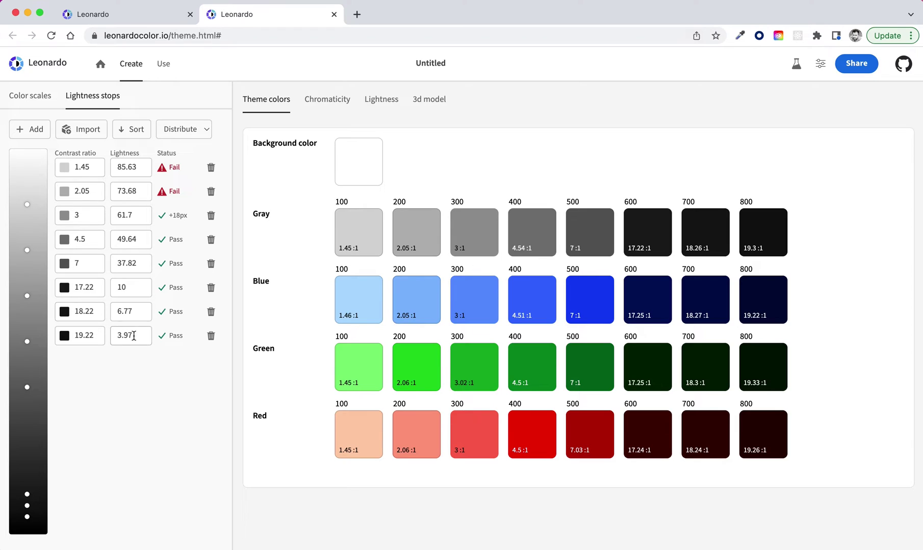
drag(134, 335, 101, 334)
text(5)
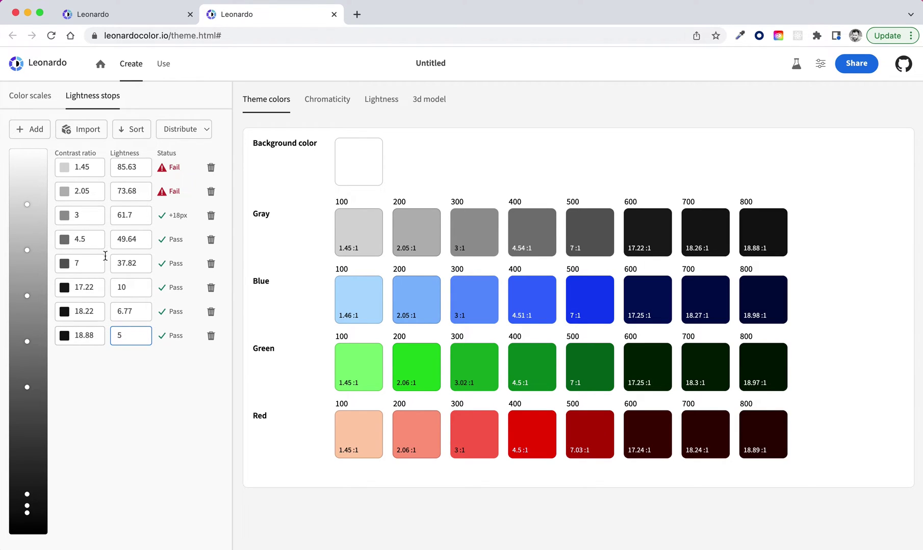
click(127, 166)
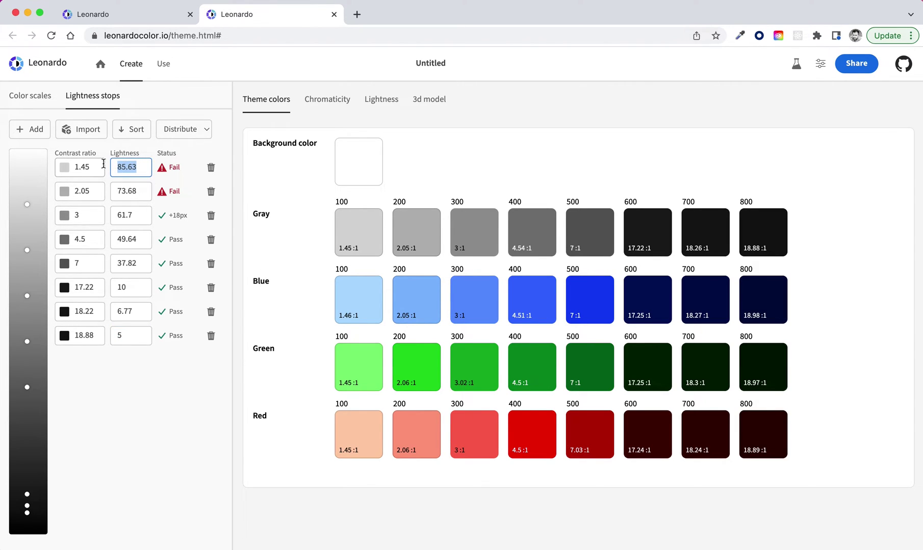
text(90)
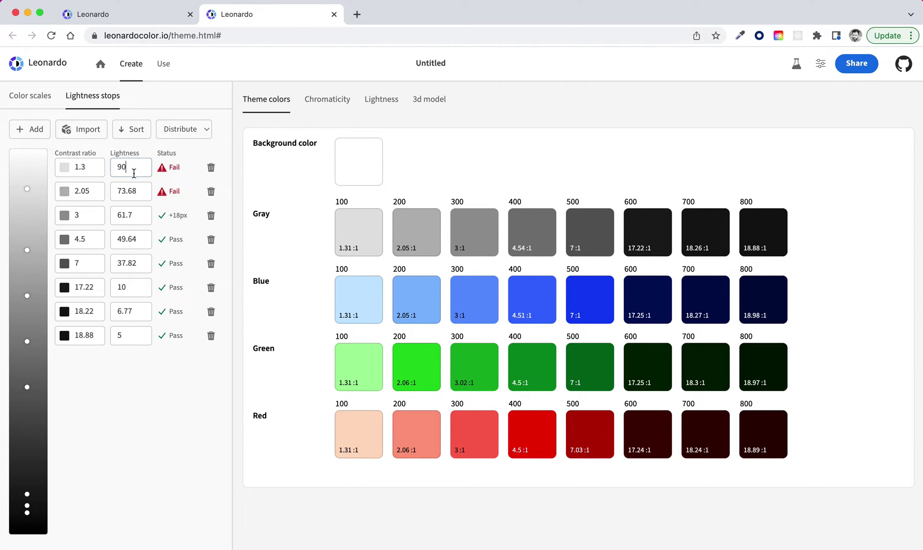
Distribute the eight stops evenly by lightness, from 89.53 to 5.06
click(197, 133)
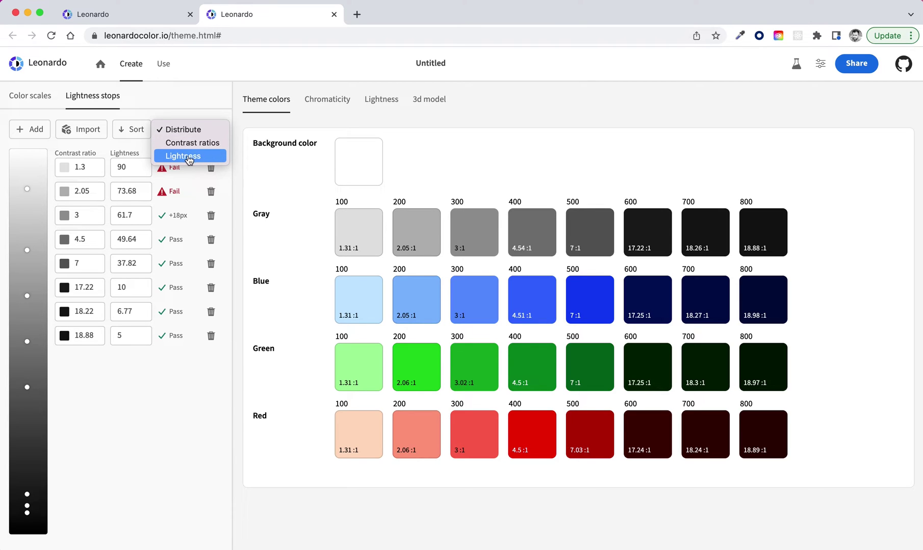
click(208, 160)
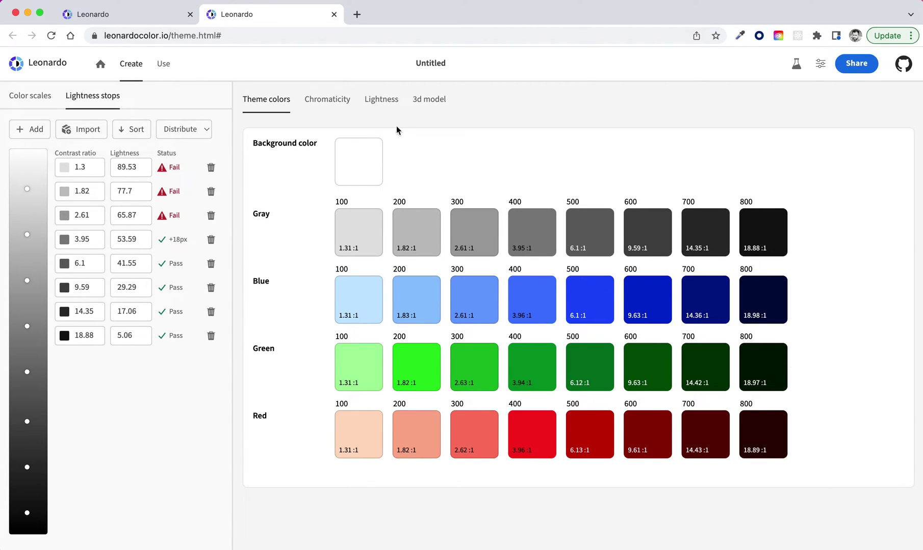
Show the Lightness charts and switch the chart line type to Curve
click(387, 106)
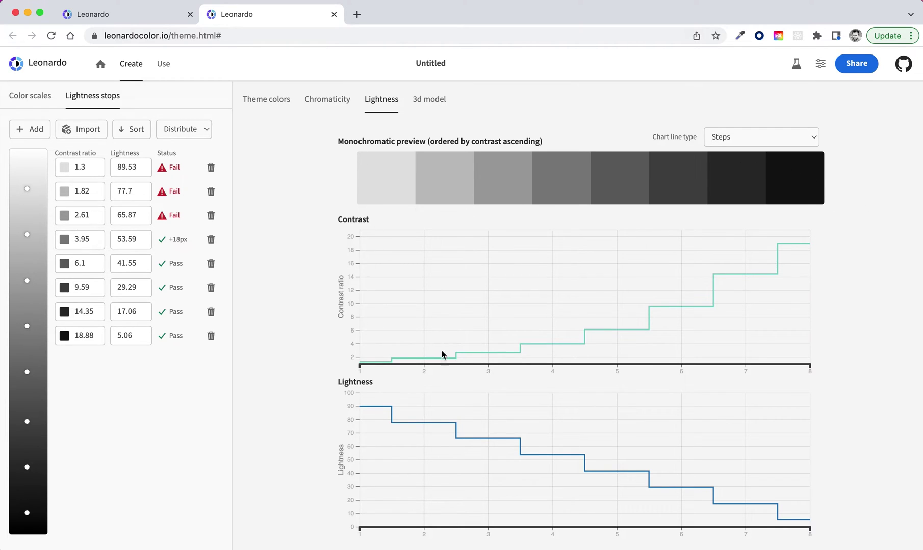
double_click(348, 218)
double_click(352, 382)
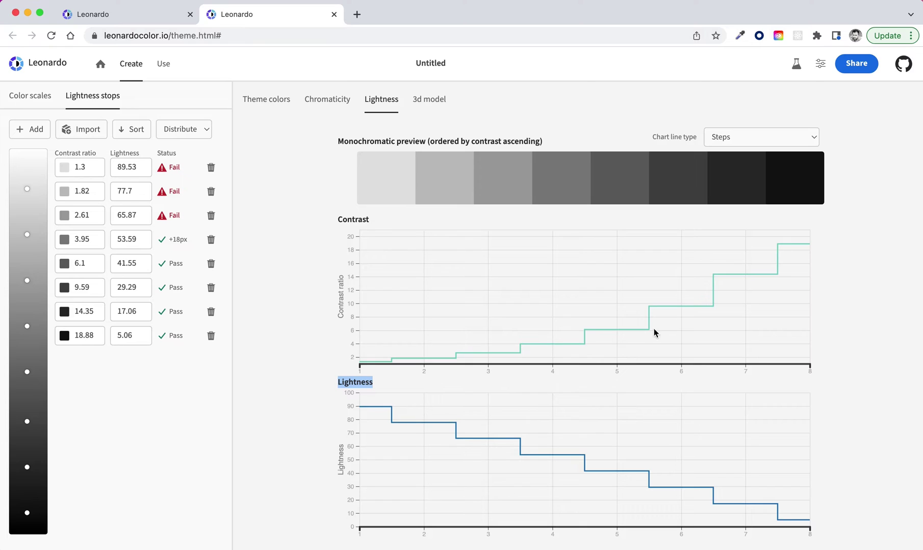
click(733, 138)
click(740, 150)
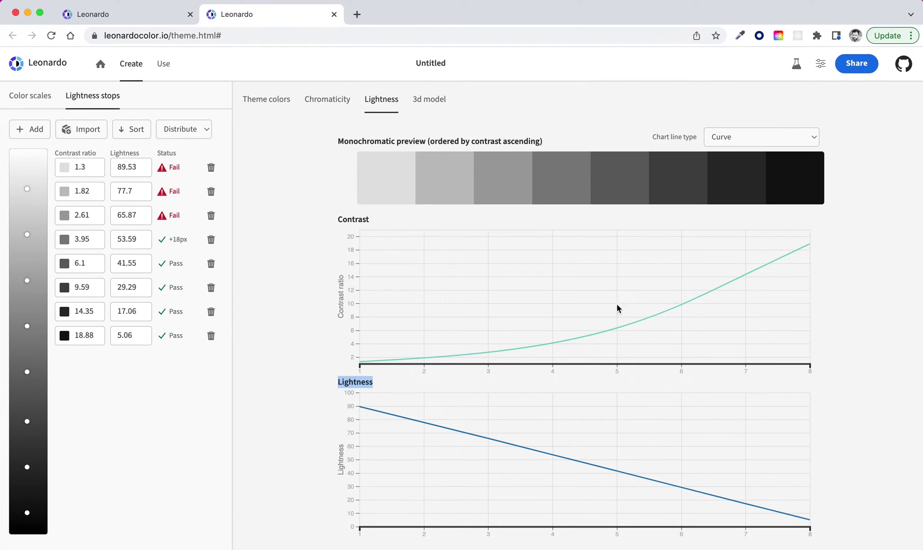
Review the Gray, Blue, Green and Red scales and Green's lightness stops, then return to the theme
click(27, 99)
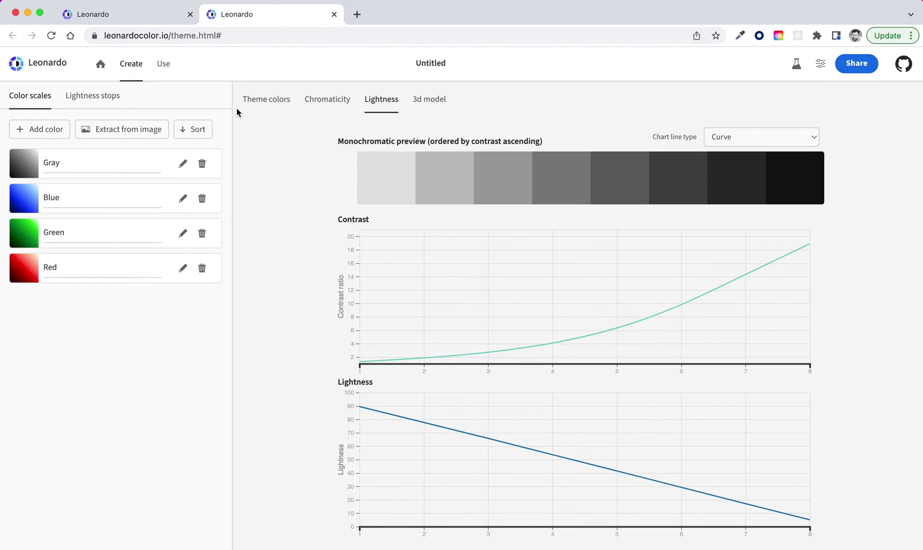
click(254, 104)
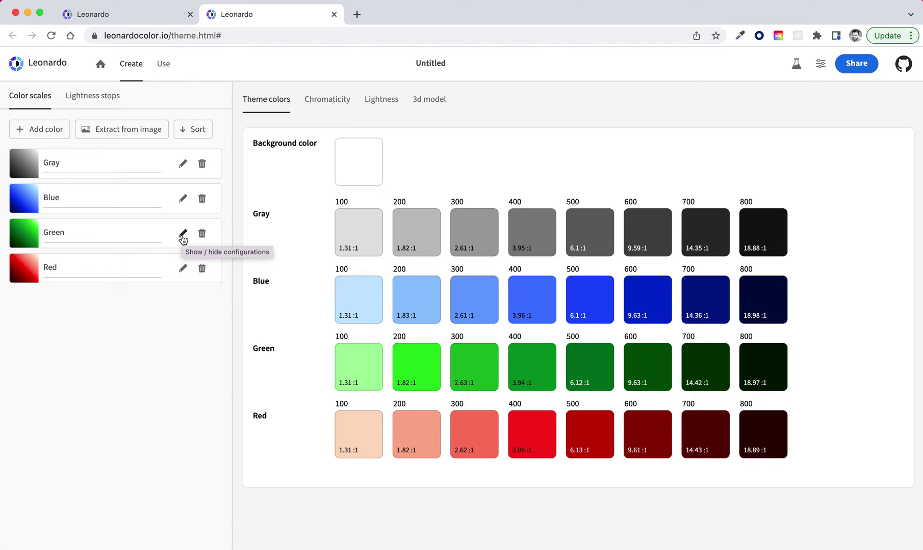
click(183, 236)
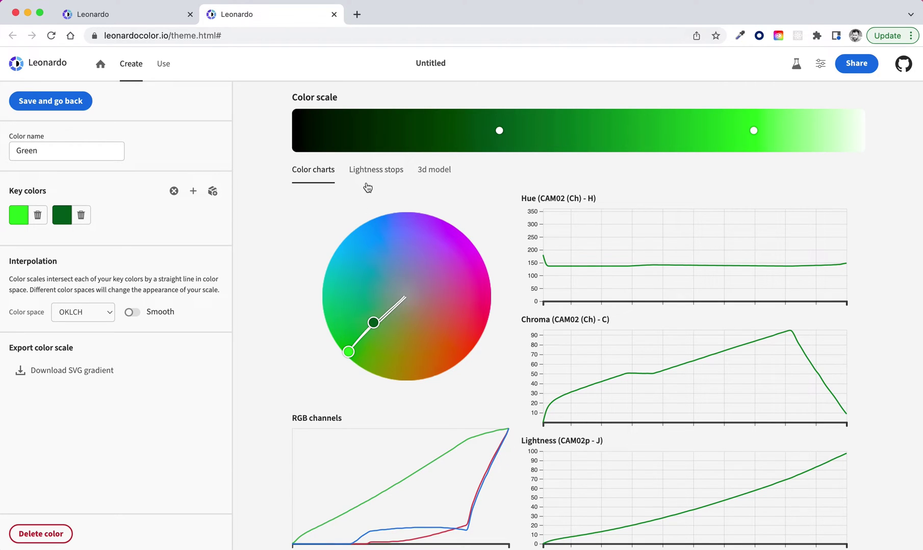
click(381, 173)
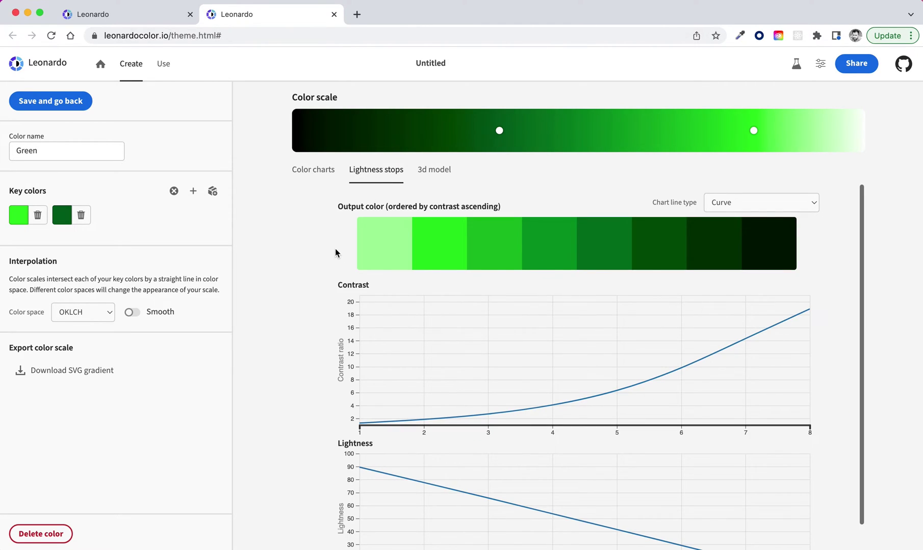
click(313, 171)
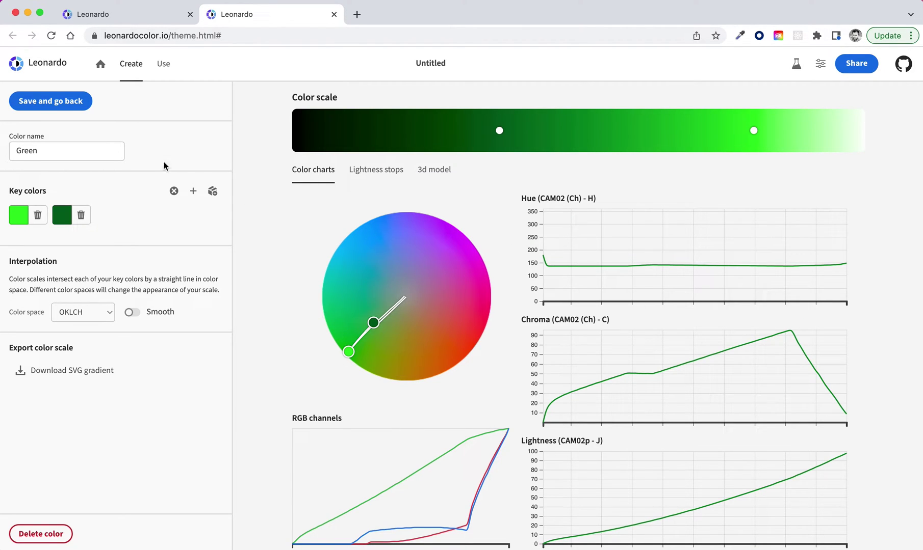
click(74, 104)
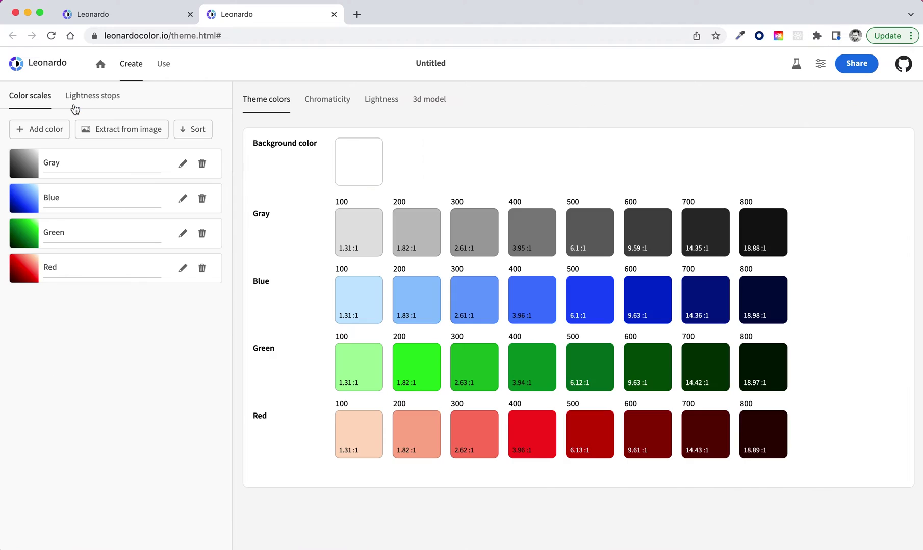
Show the Chromaticity view with the colour wheel and hue, chroma, lightness charts for Blue, Green and Red
click(328, 110)
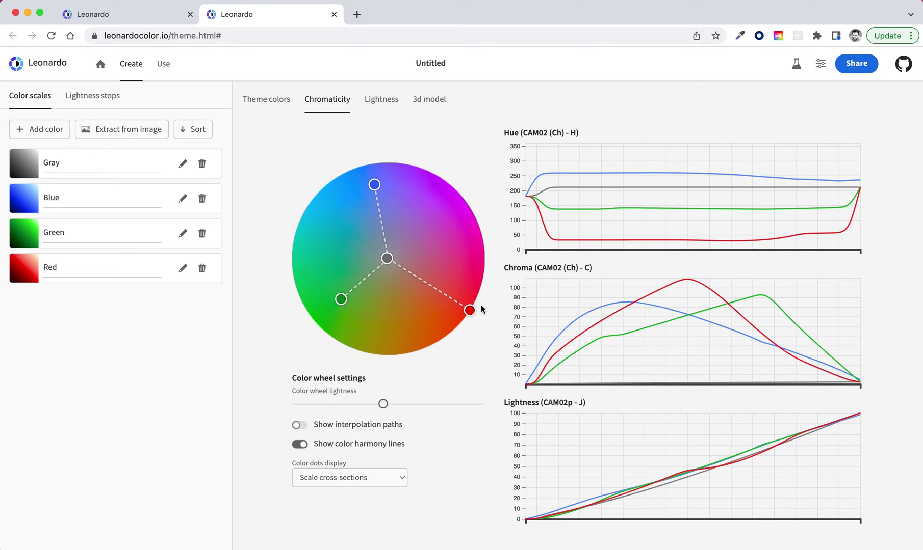
click(379, 100)
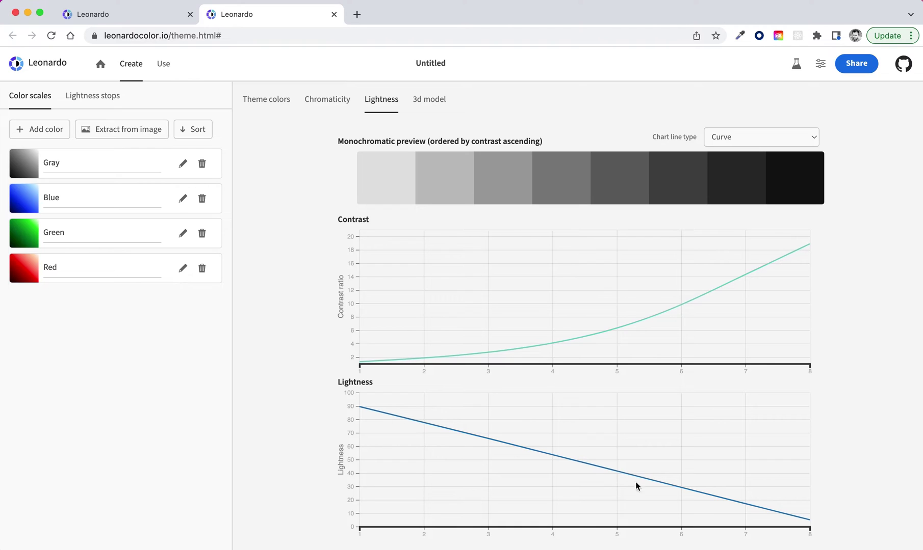
click(270, 101)
click(326, 100)
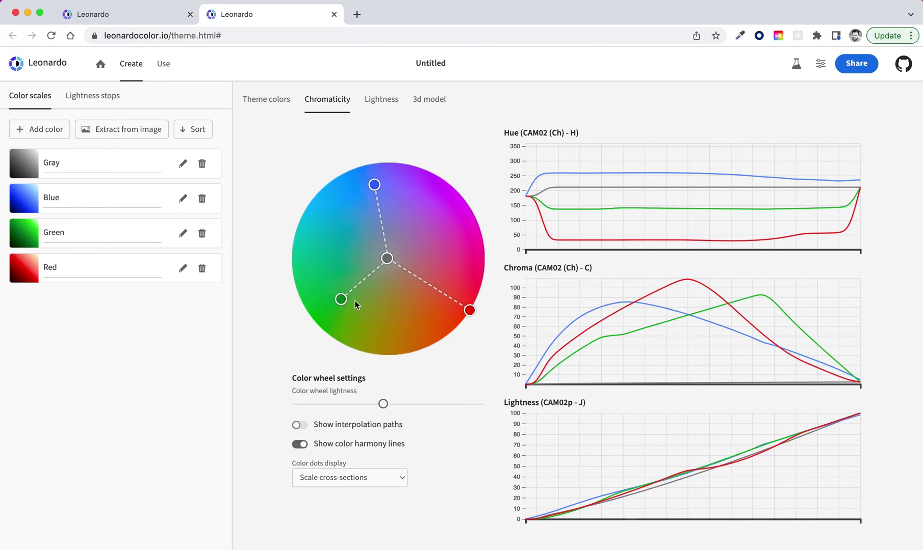
Darken the colour wheel, show interpolation paths and hide the colour harmony lines
click(383, 405)
drag(384, 406, 403, 402)
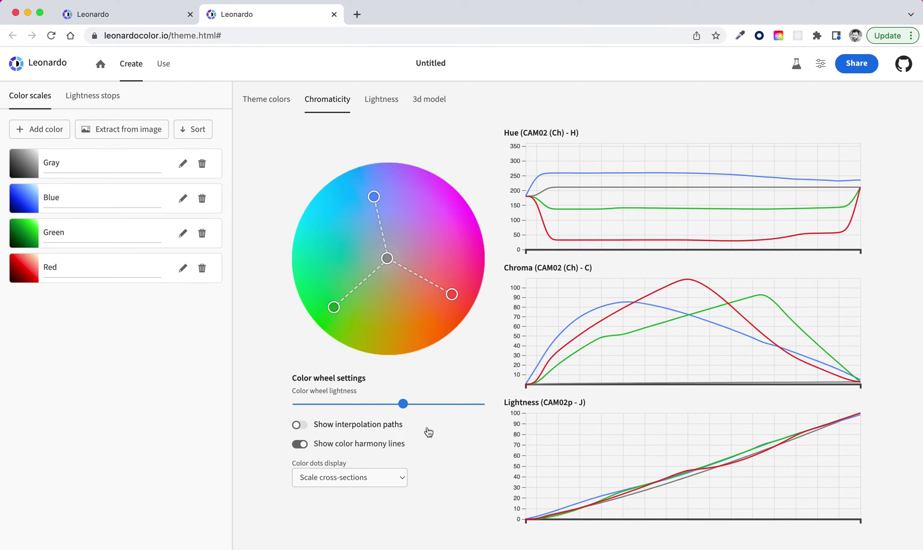
click(300, 426)
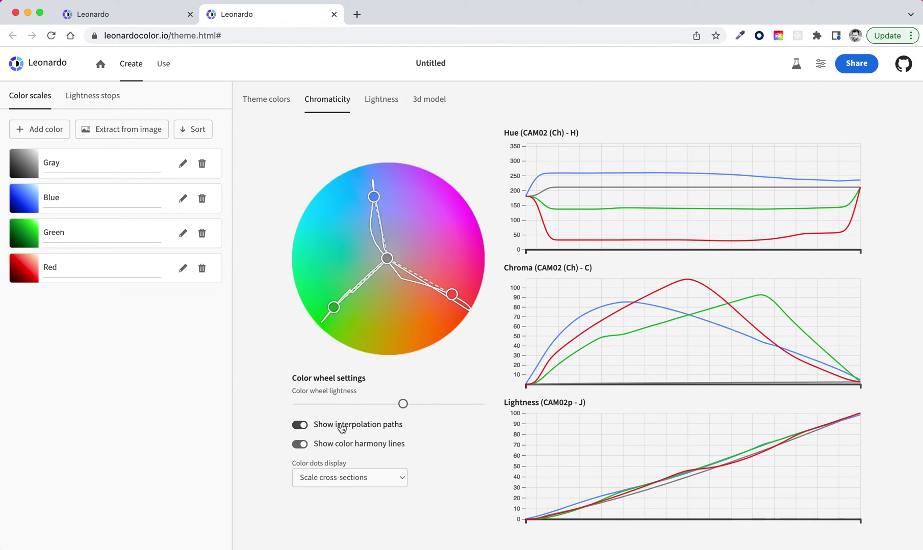
click(303, 445)
drag(403, 406, 327, 405)
Hide interpolation paths, restore harmony lines, brighten the wheel and display scale cross-section dots
click(299, 445)
click(339, 478)
click(353, 491)
drag(344, 404, 365, 407)
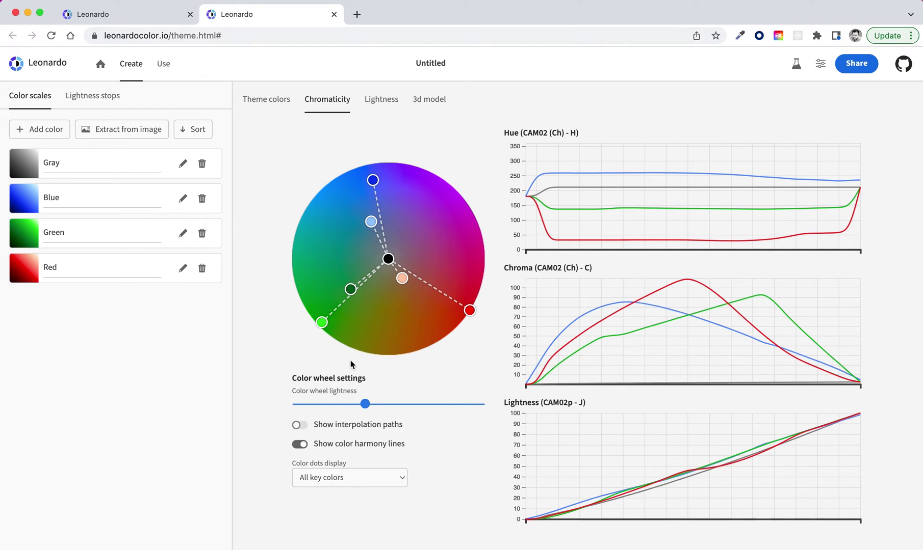
click(337, 479)
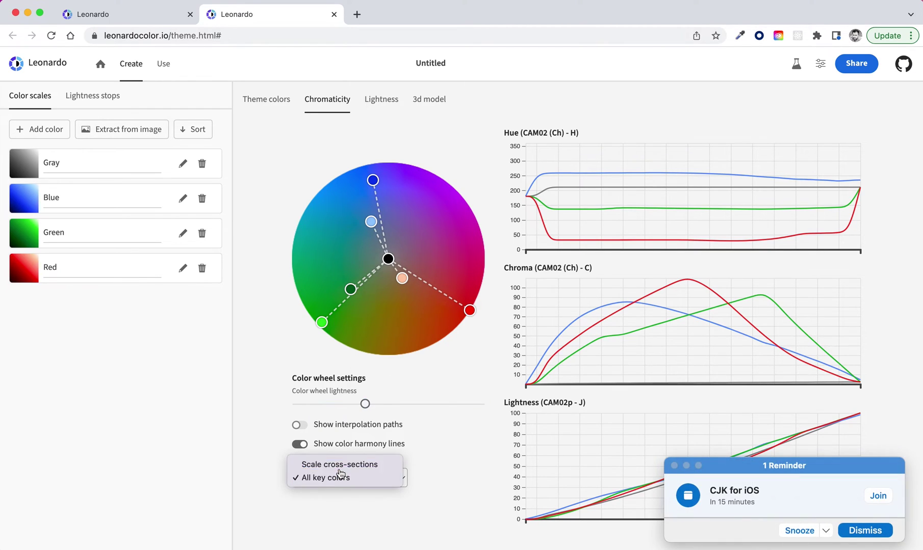
click(336, 465)
Dismiss the calendar reminder popups and return focus to the browser
click(673, 466)
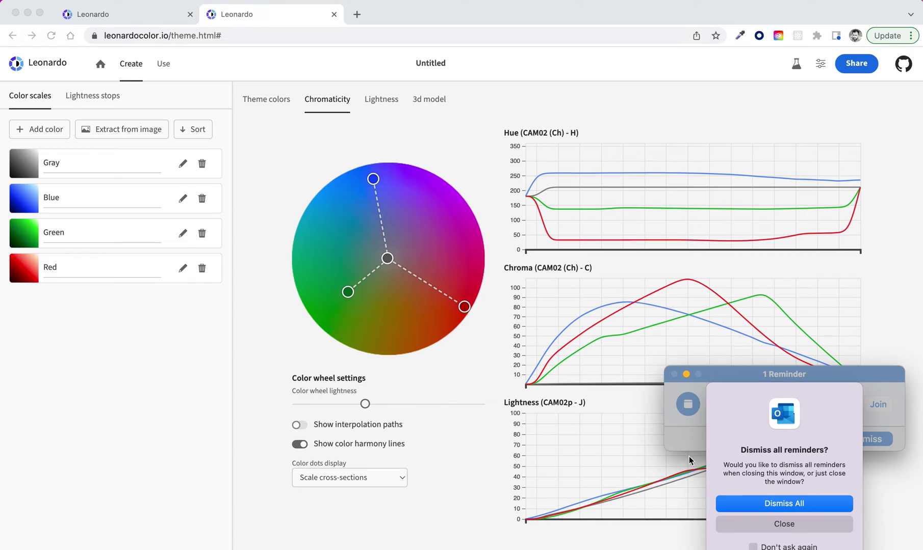
click(781, 506)
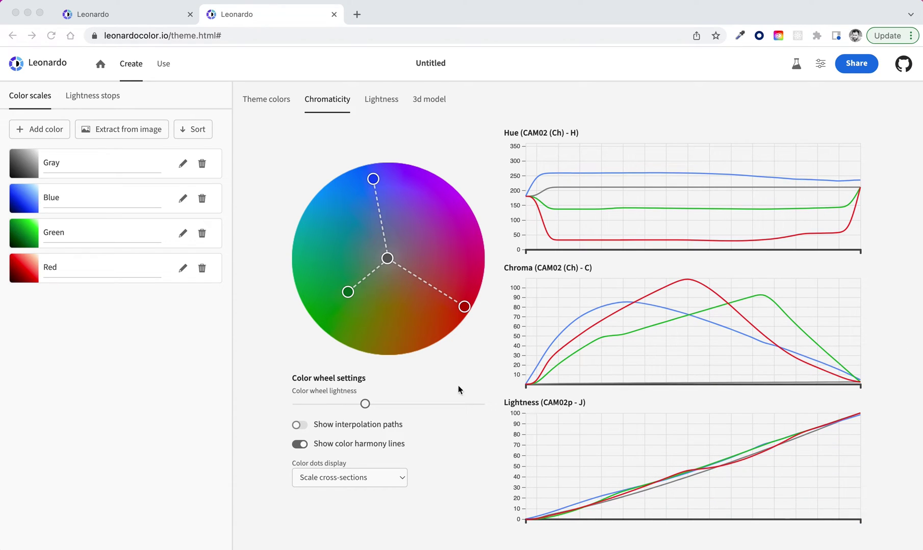
click(267, 368)
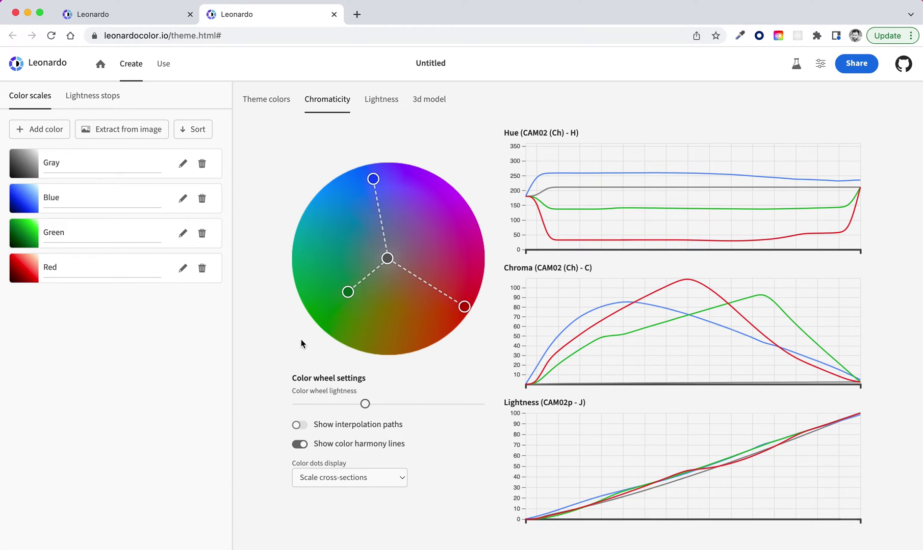
Rotate the 3D model of the four colour scales and open Analysis color space settings at CAM02 (Ch)
click(429, 102)
drag(637, 335, 678, 360)
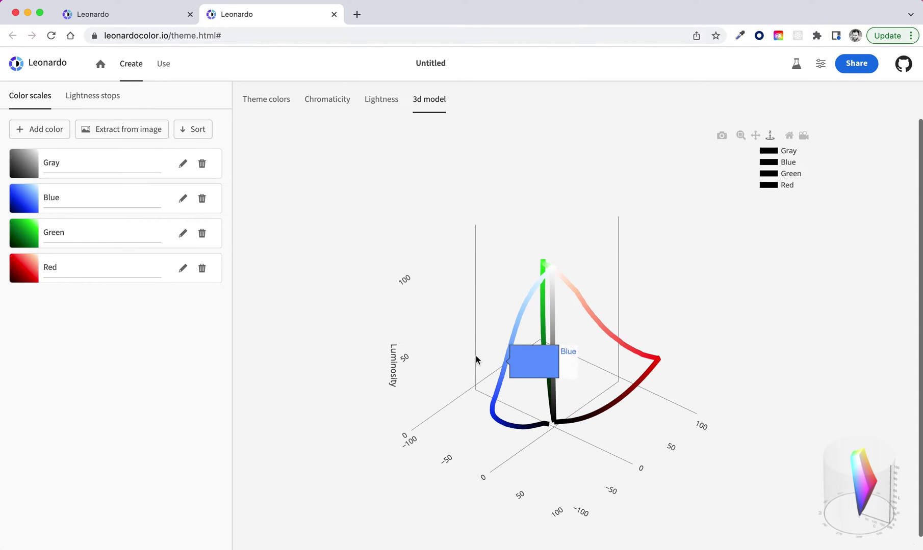
drag(474, 356, 512, 321)
scroll(657, 351, up, 3)
scroll(657, 351, up, 2)
drag(658, 349, 632, 407)
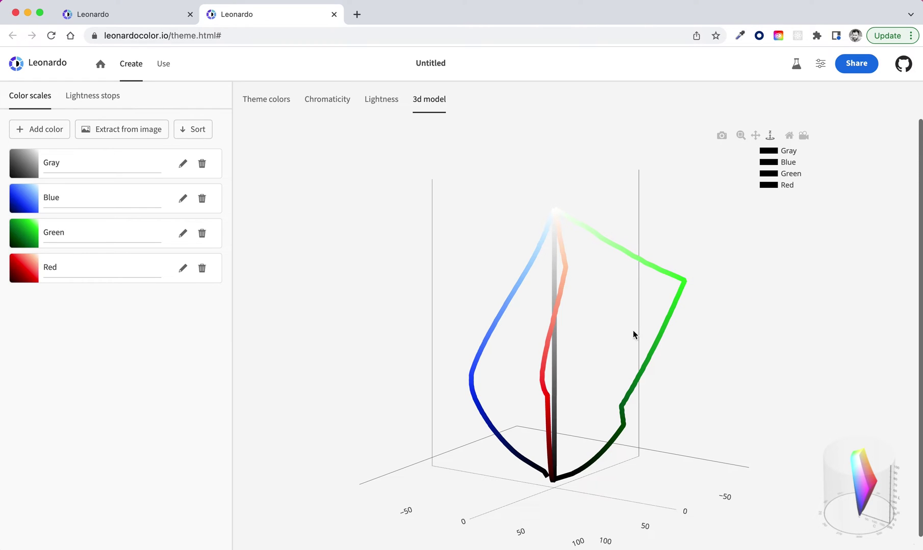
drag(638, 331, 706, 319)
drag(502, 306, 568, 449)
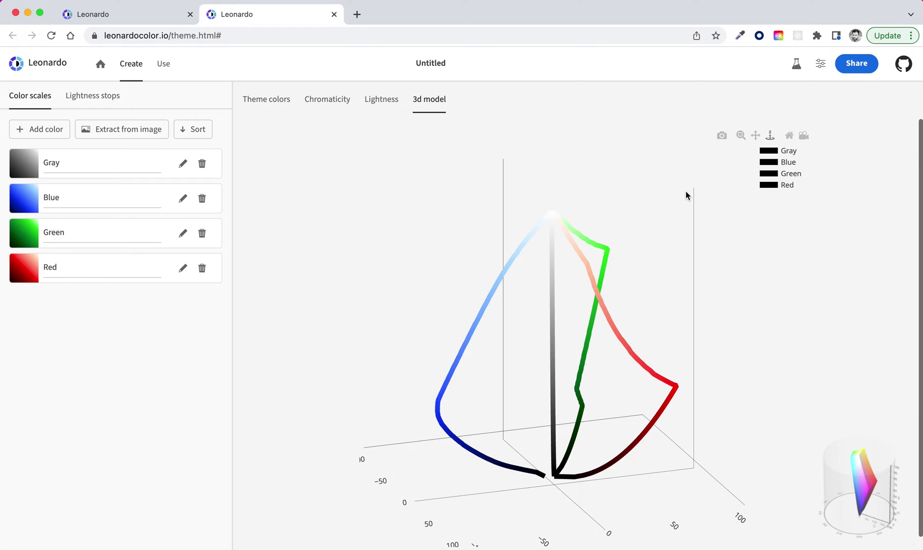
click(796, 65)
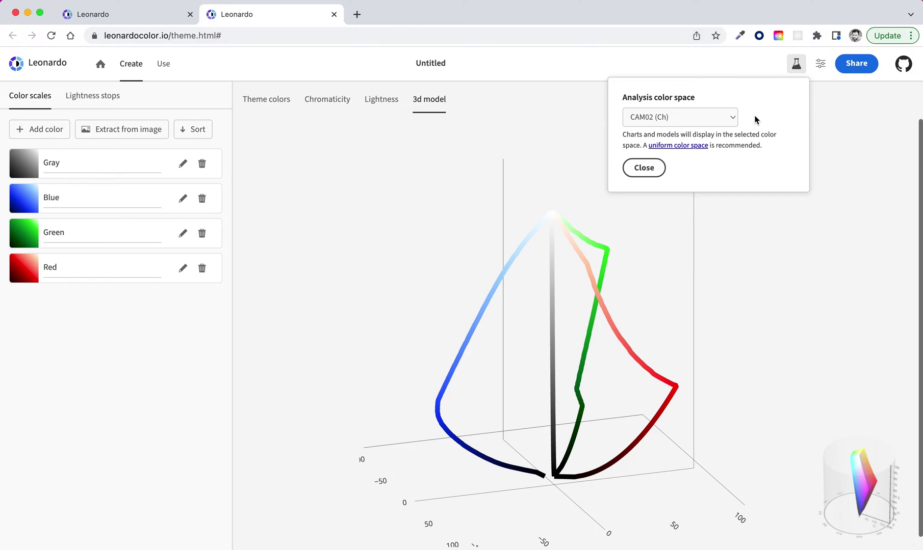
Compare the 3D model in the Lab, OKLab, HSL and HSV analysis colour spaces
click(726, 120)
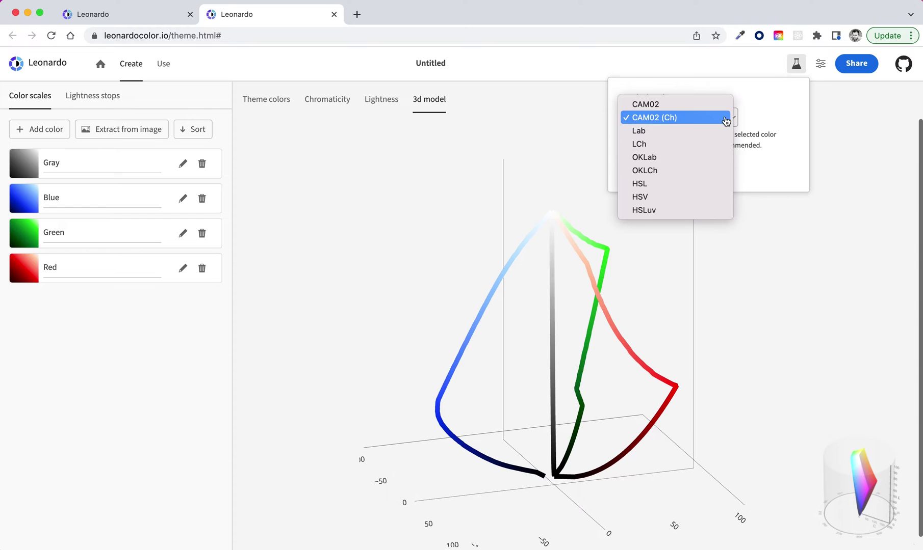
key(Escape)
key(Down)
click(718, 122)
click(706, 146)
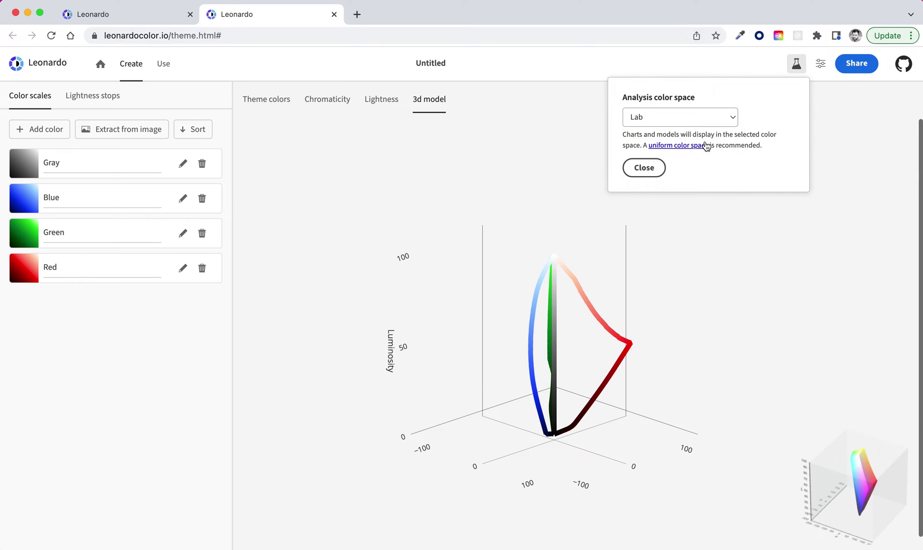
click(703, 123)
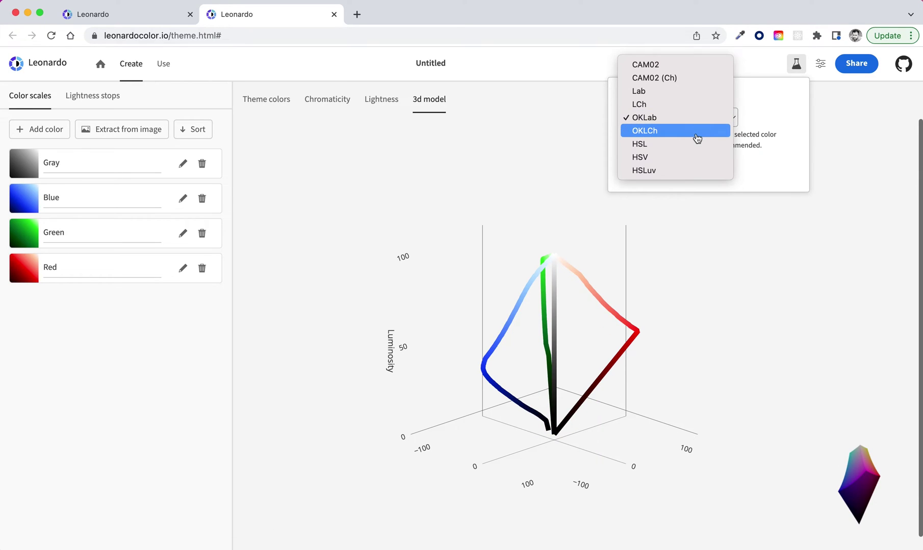
click(694, 145)
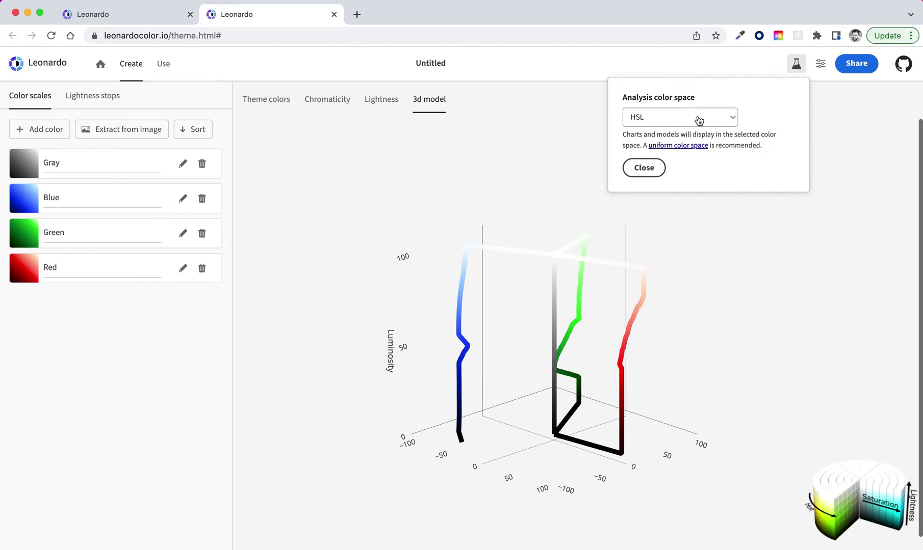
click(702, 120)
click(702, 131)
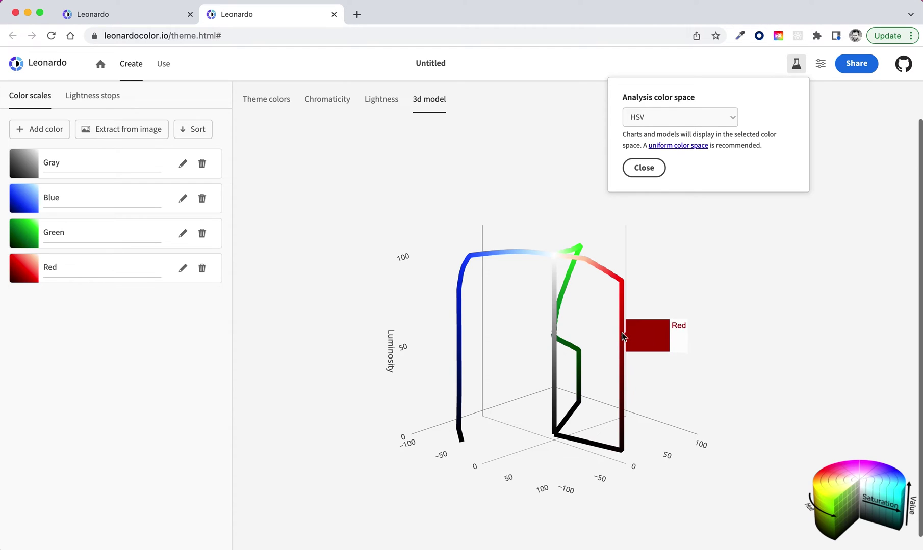
Rotate the HSV model, switch back to CAM02 (Ch) and close the analysis settings
drag(606, 344, 472, 369)
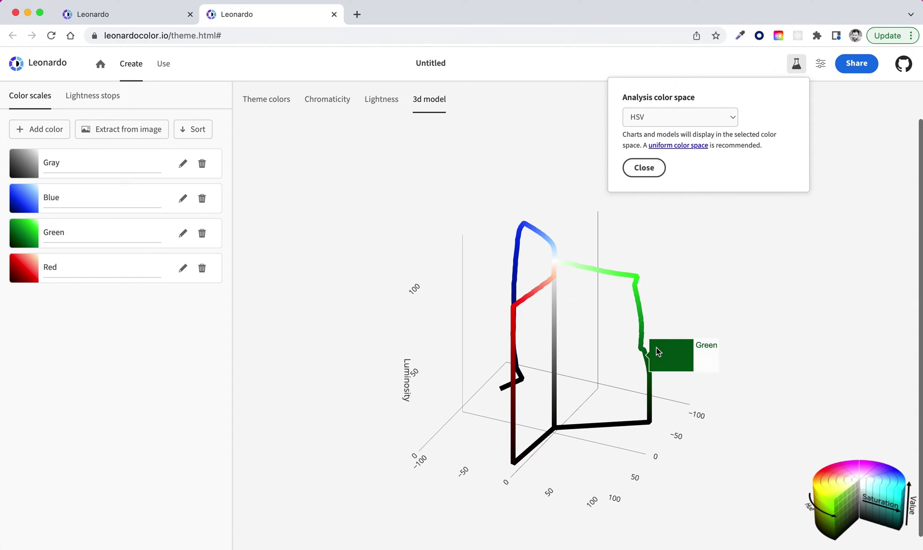
mouse_move(657, 351)
mouse_down()
mouse_move(552, 374)
mouse_move(458, 371)
mouse_move(660, 370)
mouse_up()
drag(493, 362, 586, 339)
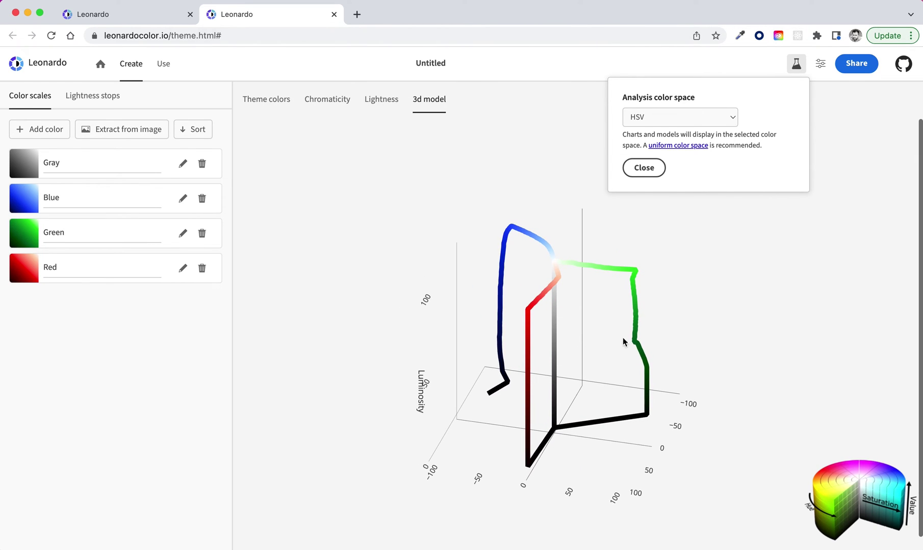
click(703, 119)
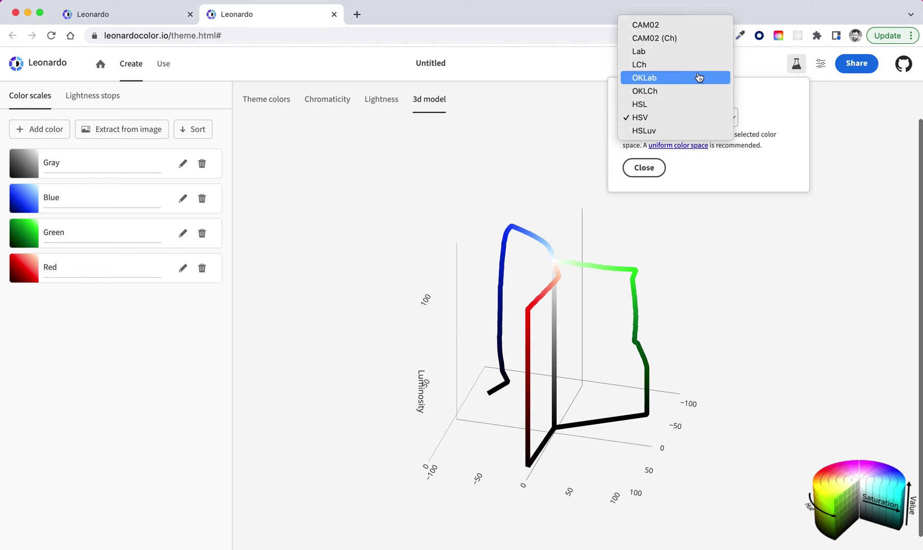
click(701, 142)
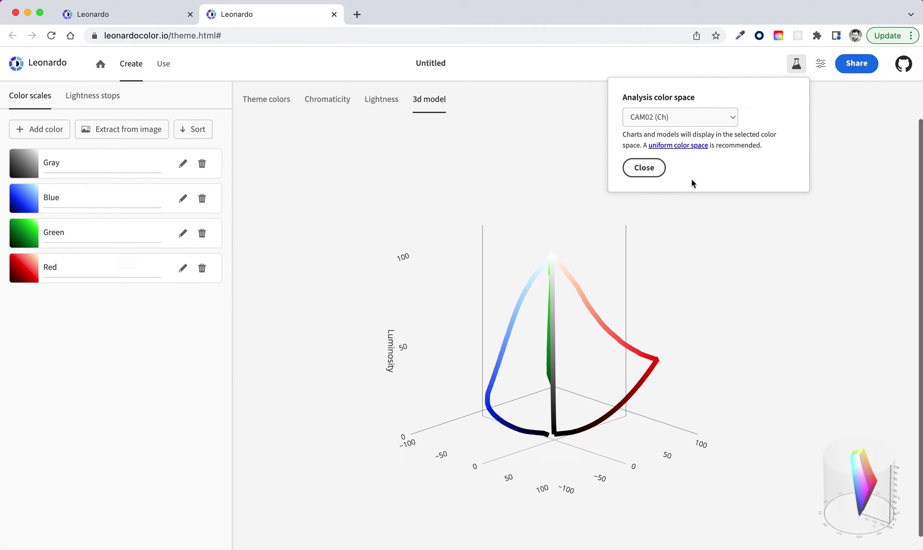
click(645, 169)
Review the Theme colors grid and lightness stop contrast ratios, then return to the Color scales list
click(281, 102)
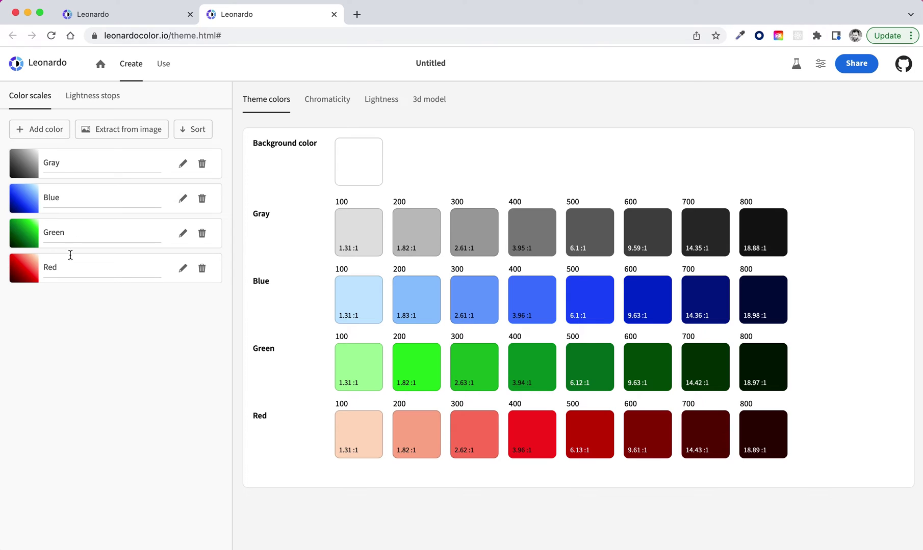
click(113, 104)
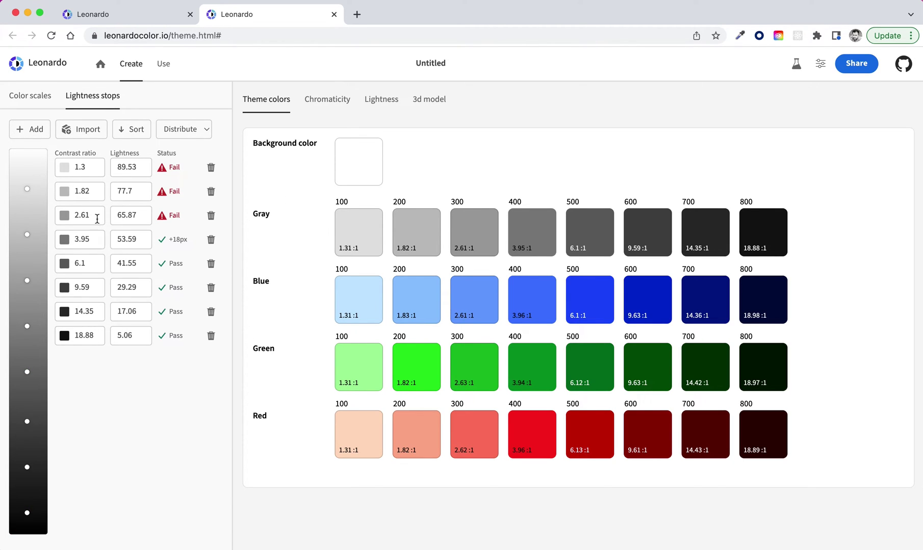
click(41, 103)
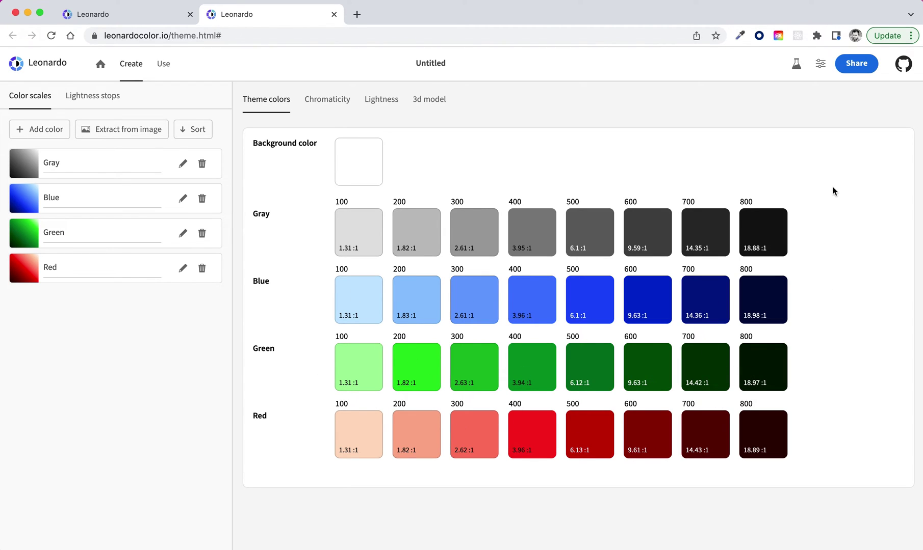
Lower the theme background lightness to 12% in Theme settings
click(820, 65)
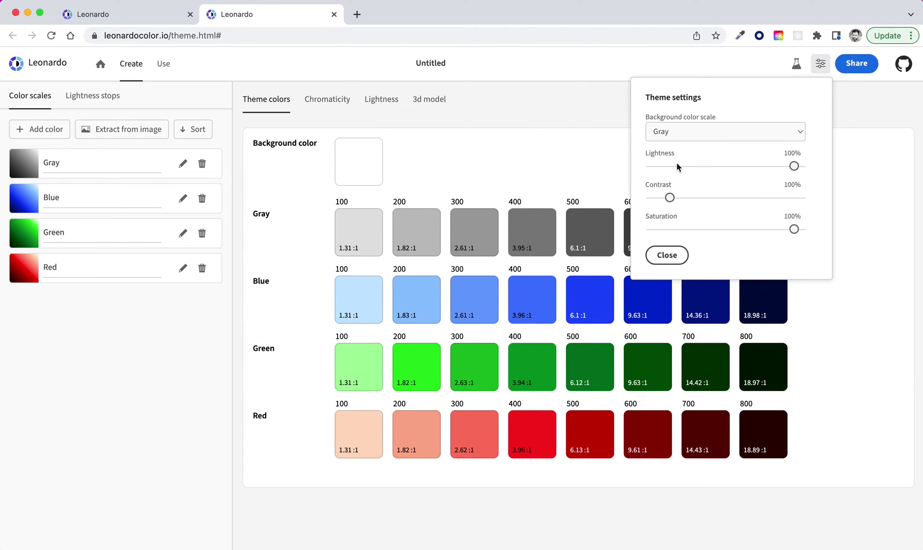
drag(793, 168, 667, 166)
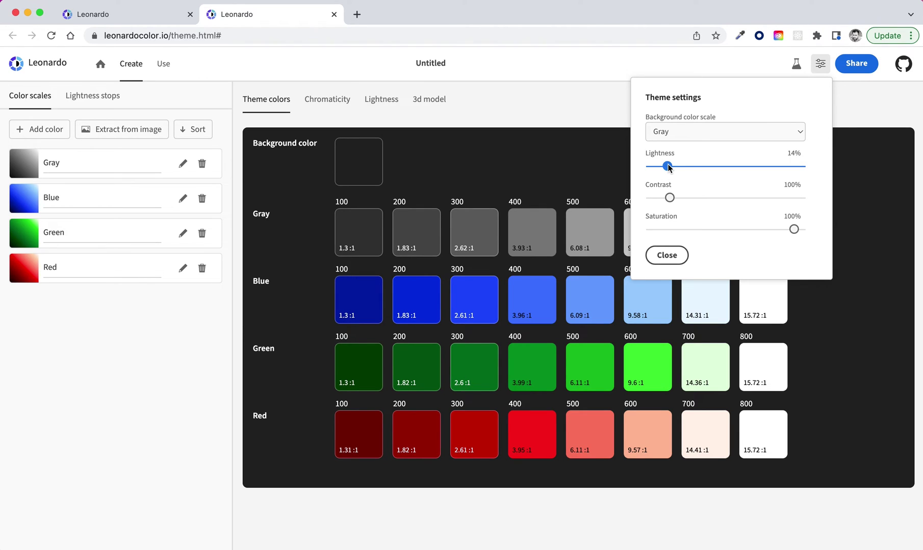
drag(667, 166, 664, 164)
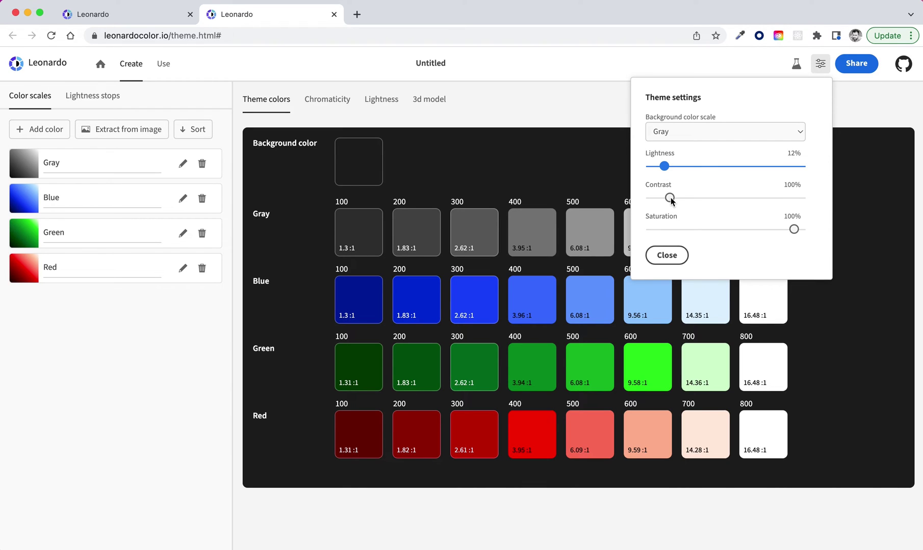
Set the theme contrast to 97% and saturation to 88%
mouse_move(670, 199)
mouse_down()
mouse_move(696, 199)
mouse_move(644, 198)
mouse_move(682, 199)
mouse_move(669, 199)
mouse_up()
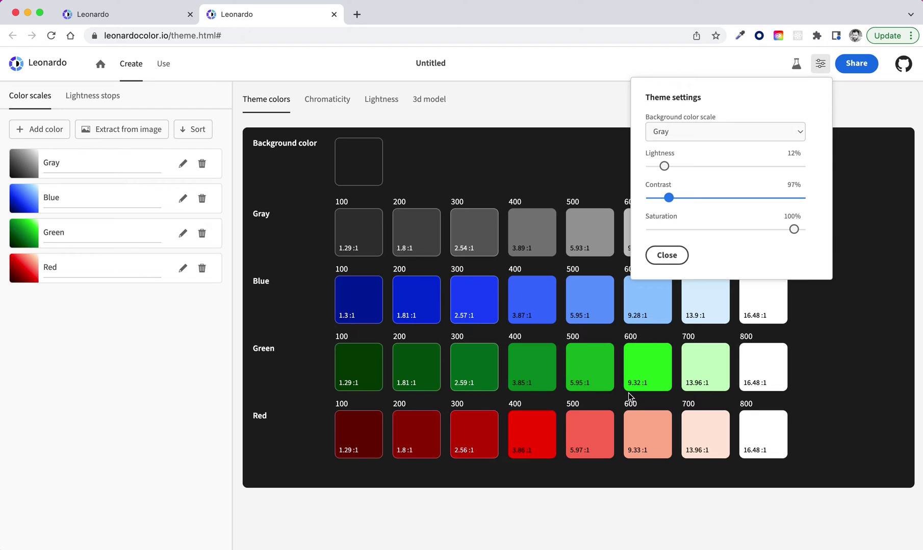
click(771, 237)
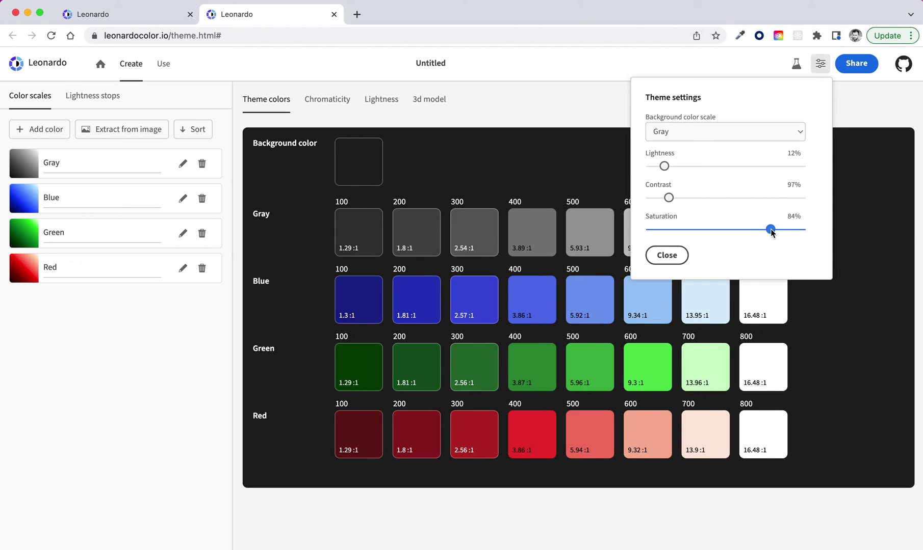
mouse_move(771, 230)
mouse_down()
mouse_move(748, 230)
mouse_move(776, 230)
mouse_up()
Close Theme settings and rename the Untitled theme to 'My Dark Theme'
click(667, 256)
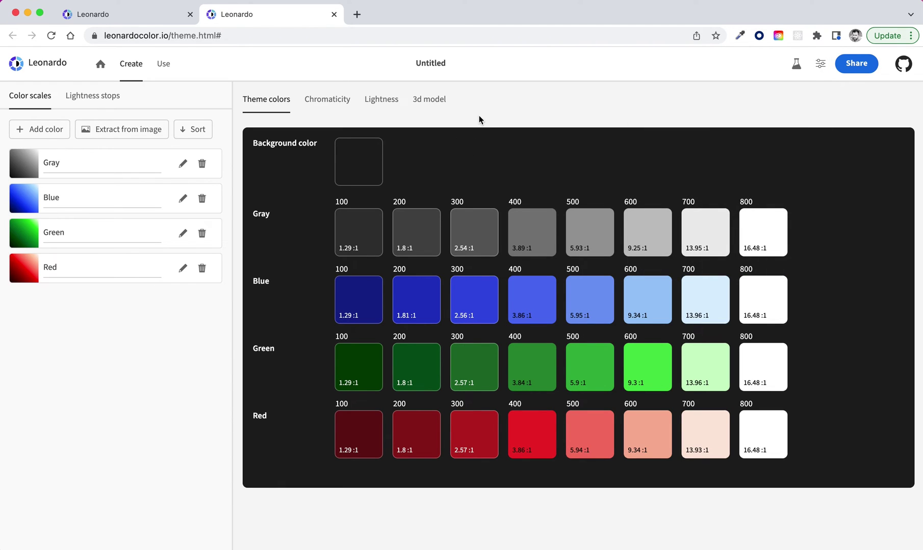
click(437, 64)
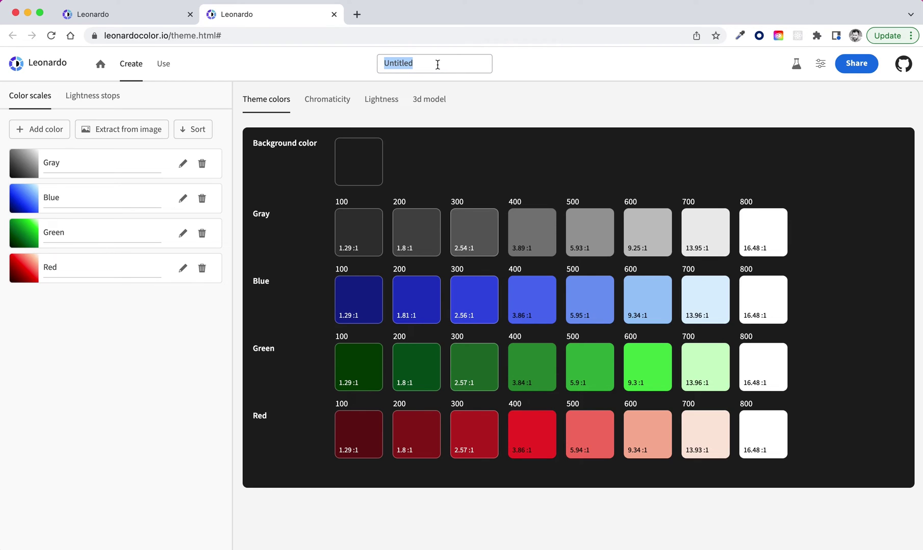
text(My Dark Theme)
click(515, 72)
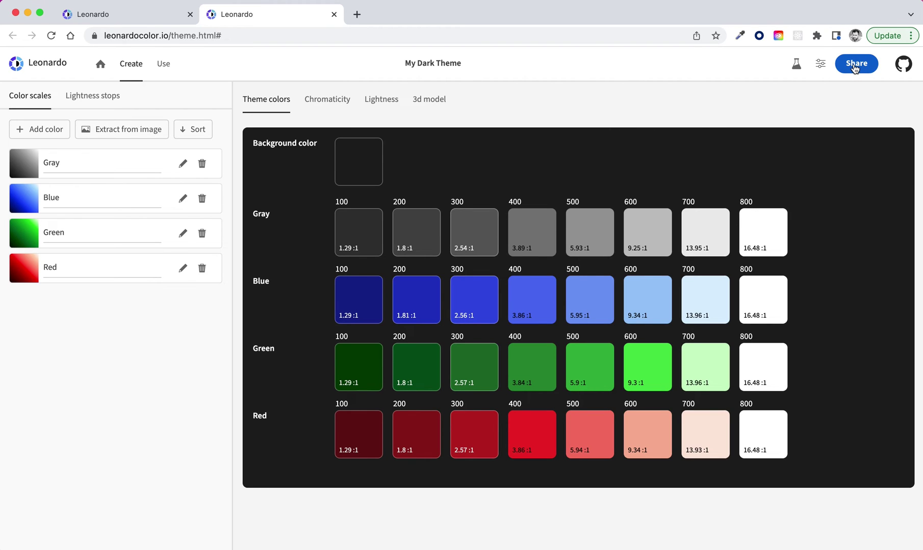
Download the theme as the SVG UI kit 'My Dark Theme.svg' and close the sharing options
click(855, 66)
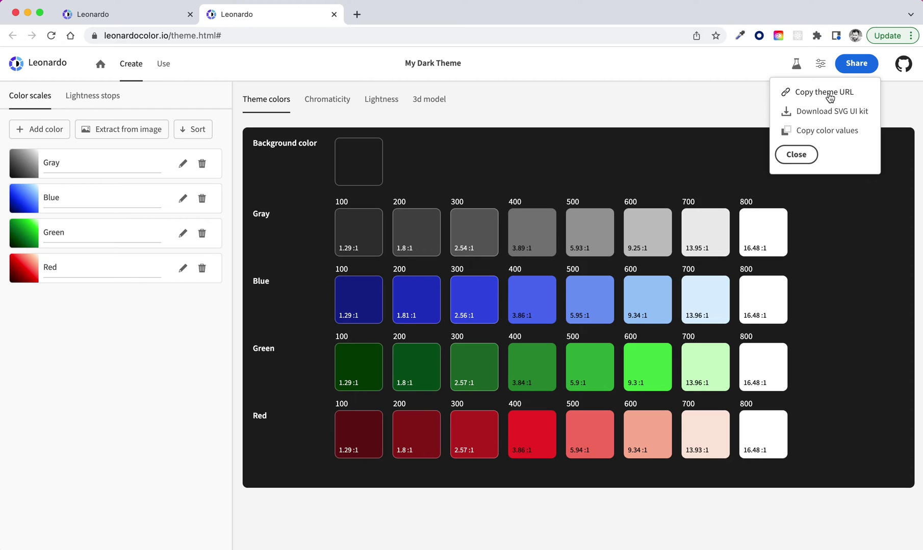
click(813, 116)
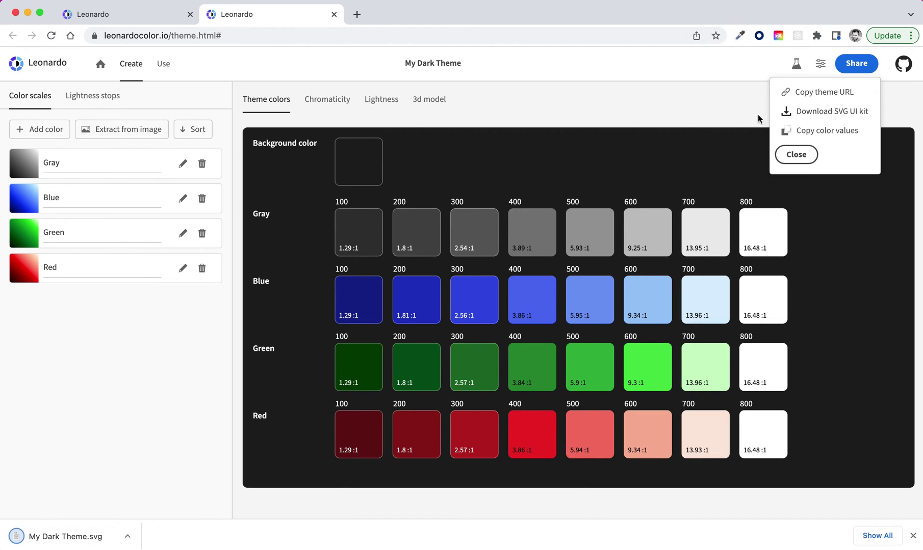
click(780, 153)
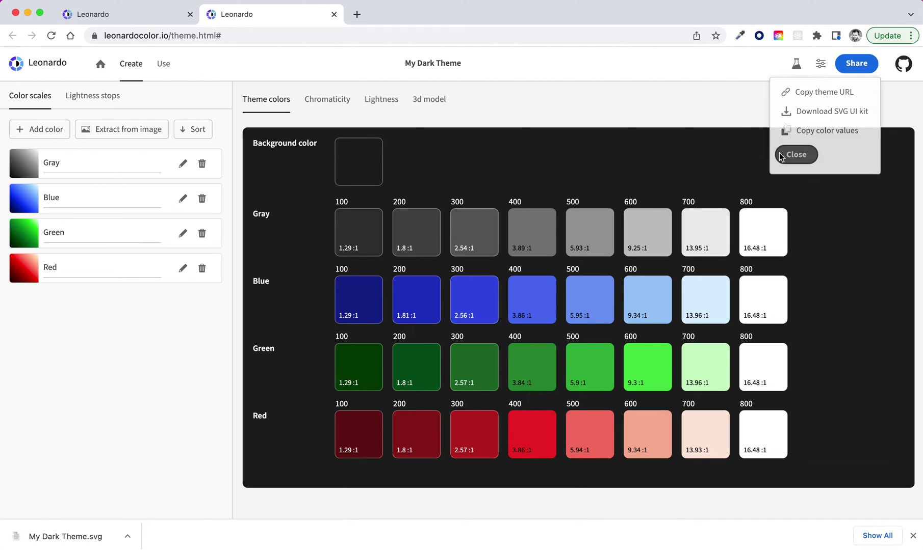
click(127, 538)
Reveal My Dark Theme.svg in Finder, then paste and ungroup the swatch graphic in Adobe XD
click(146, 531)
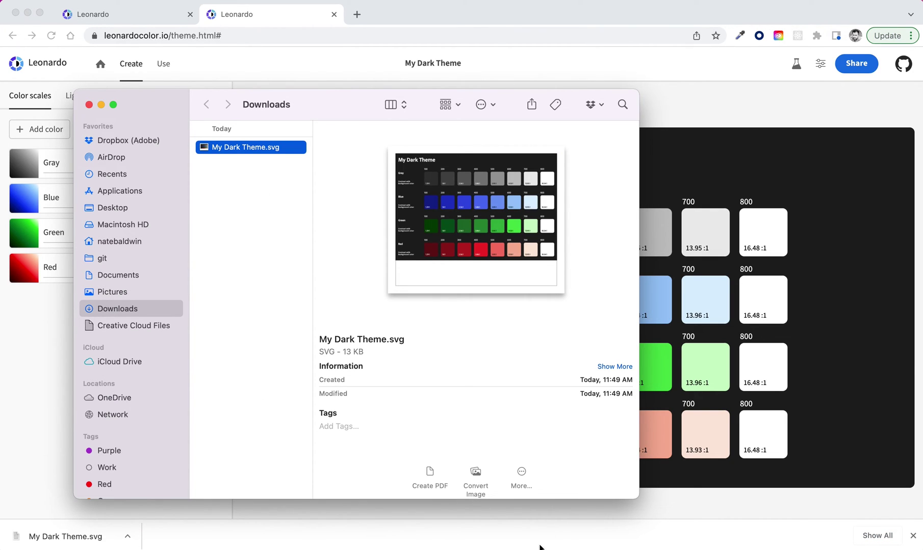
mouse_move(539, 547)
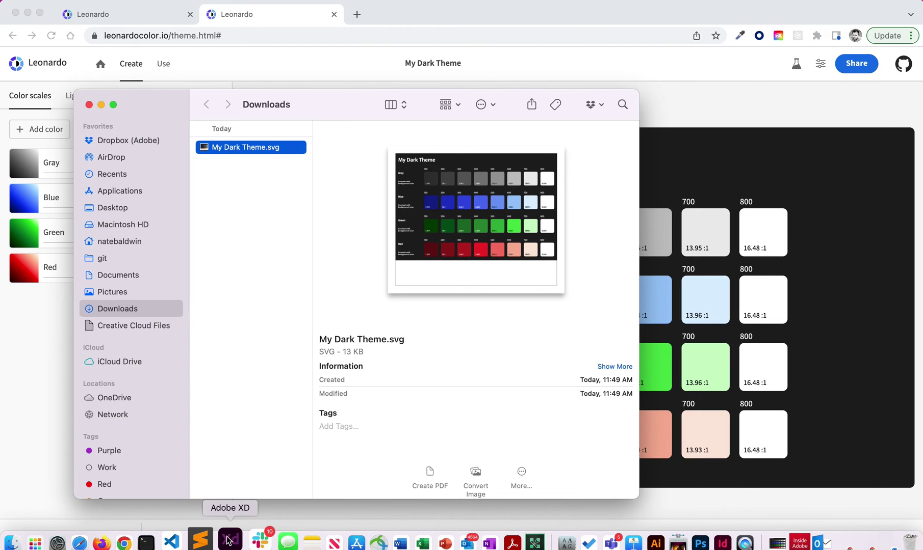
click(212, 543)
key(super+v)
key(super+shift+g)
click(565, 253)
Inspect the gray 600, 500 and 400 swatches in Adobe XD and view the document assets
click(548, 254)
click(528, 255)
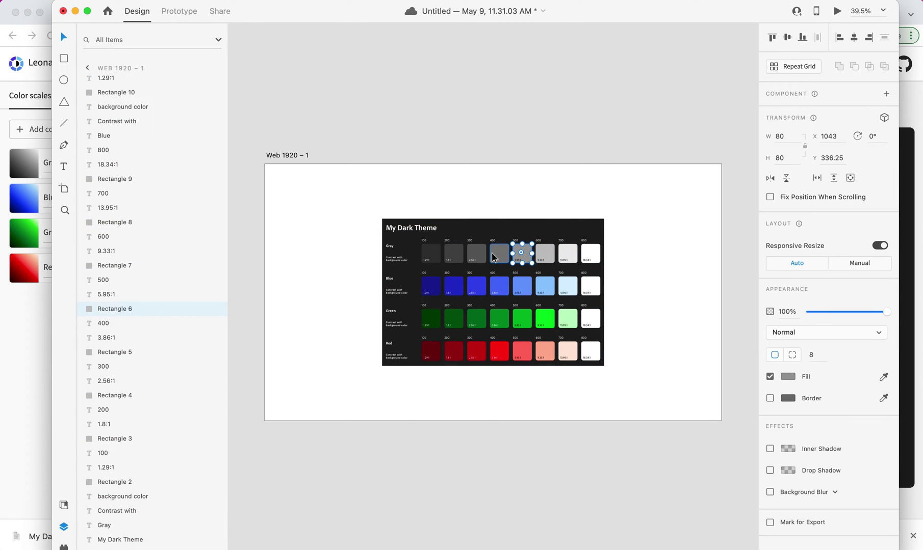
click(506, 255)
key(super+equal)
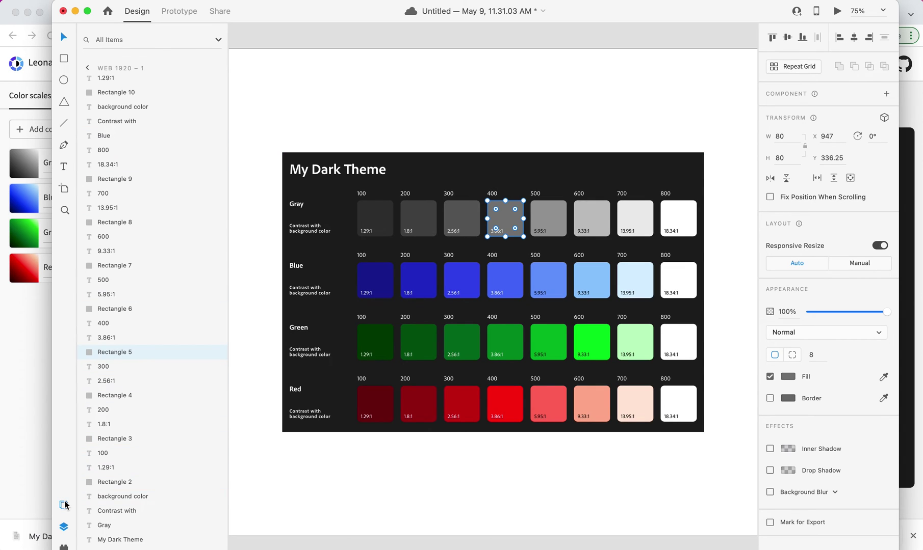
click(64, 505)
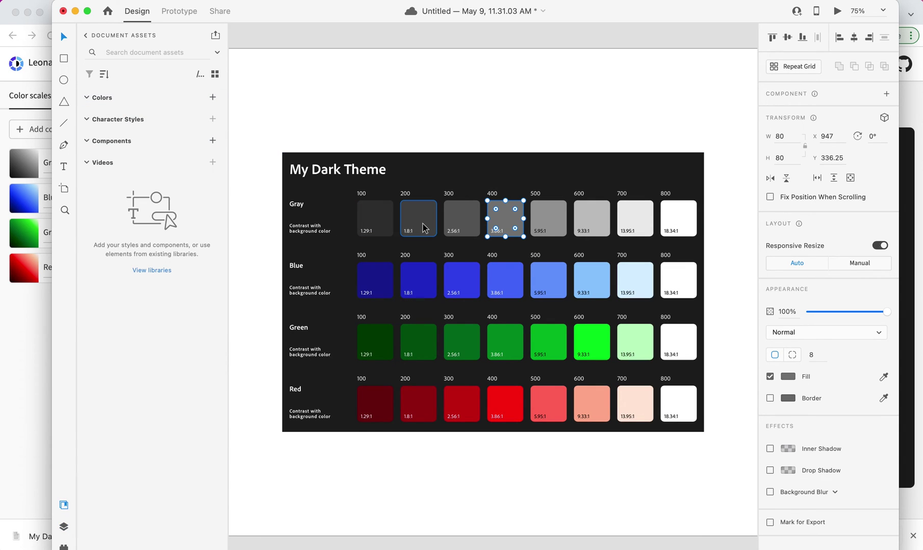
click(534, 129)
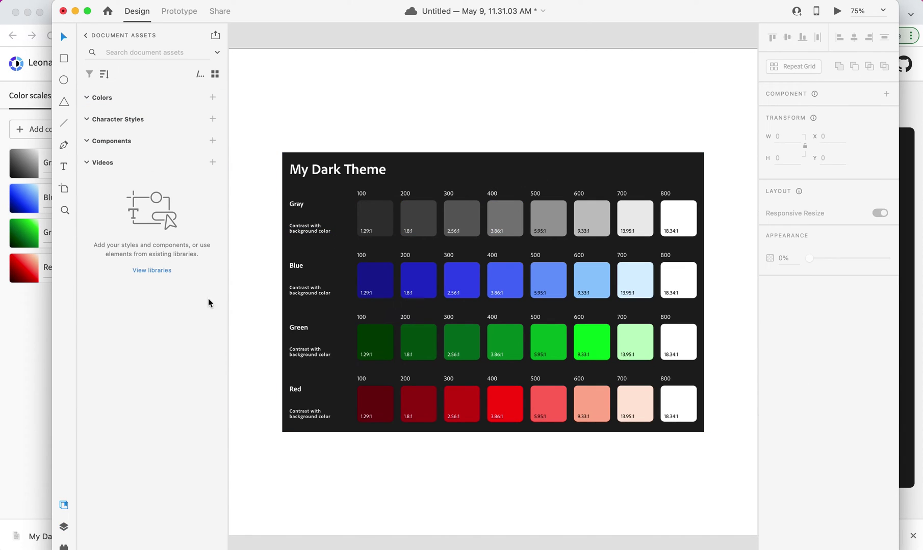
Paste the My Dark Theme frame into the empty Figma file, then return to Leonardo
click(32, 337)
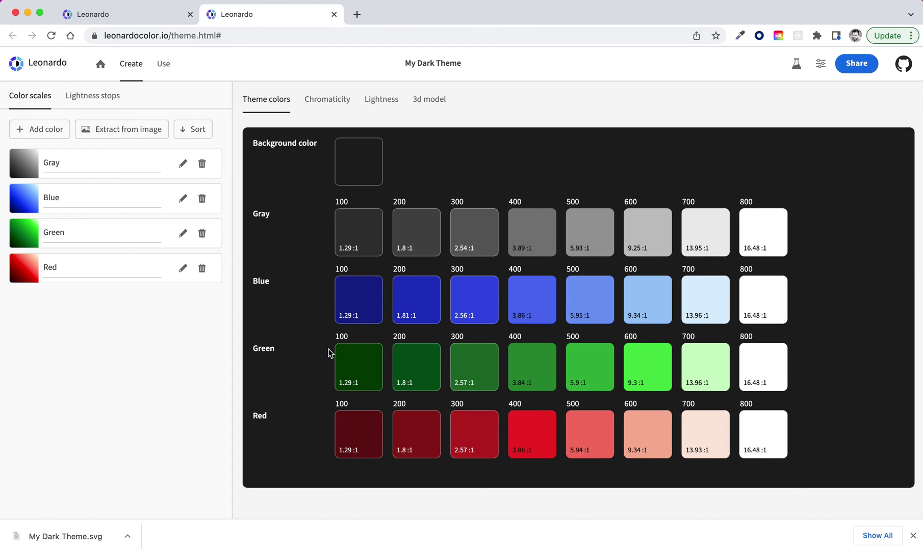
key(super+Tab)
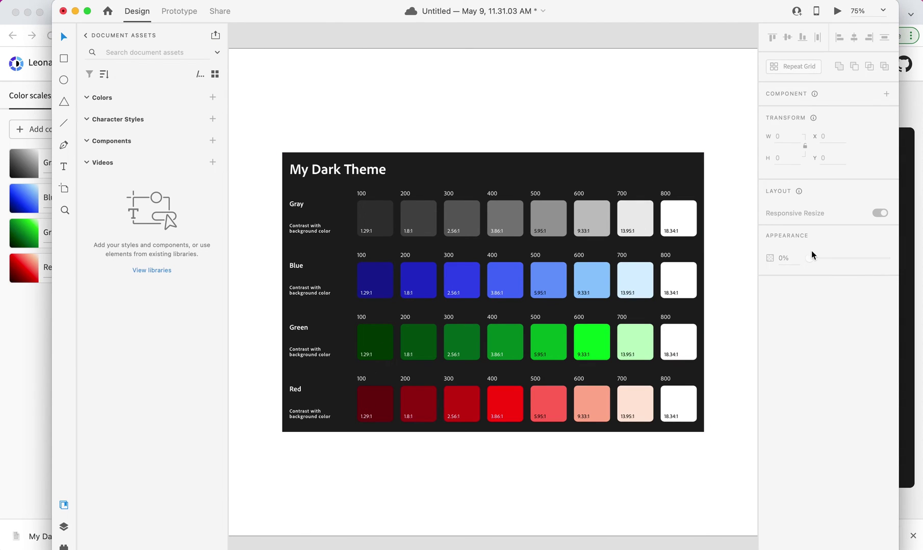
click(907, 7)
key(super+grave)
key(super+v)
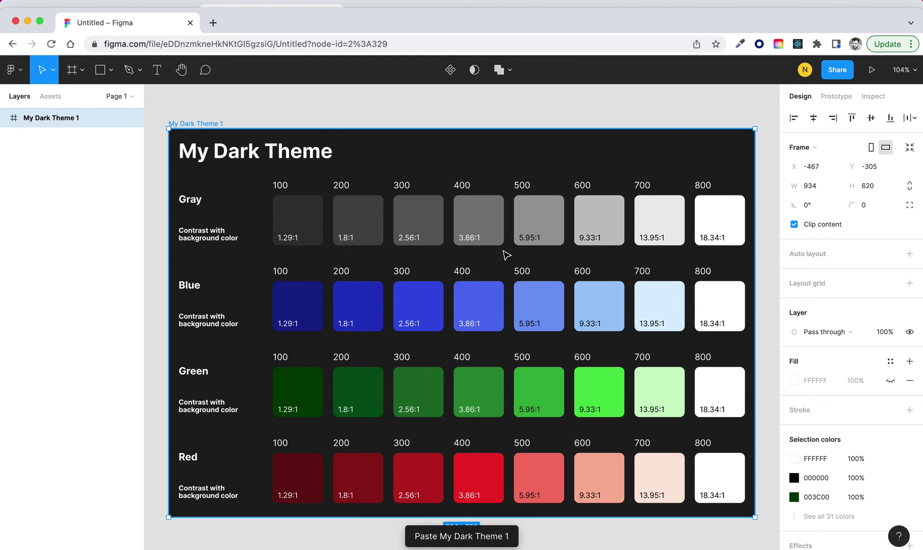
click(188, 5)
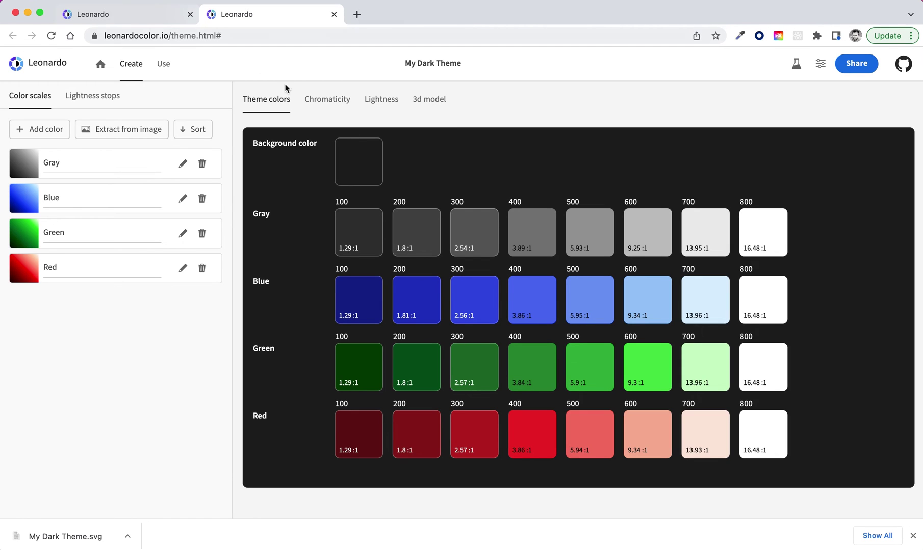
Close Chrome's download bar to reveal the Gray, Blue, Green and Red swatches
click(913, 536)
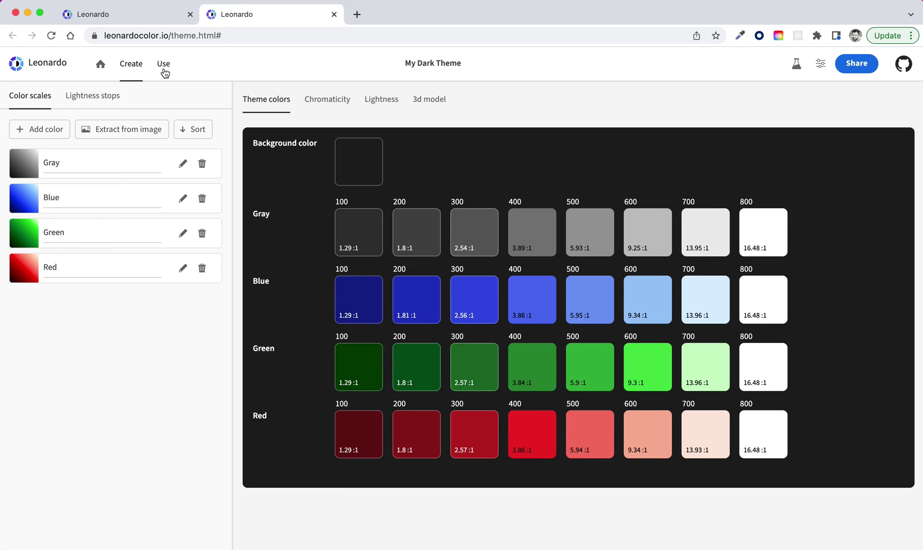
Show the theme's JavaScript parameters and highlight the blue colour and MyDarkTheme definitions
click(164, 64)
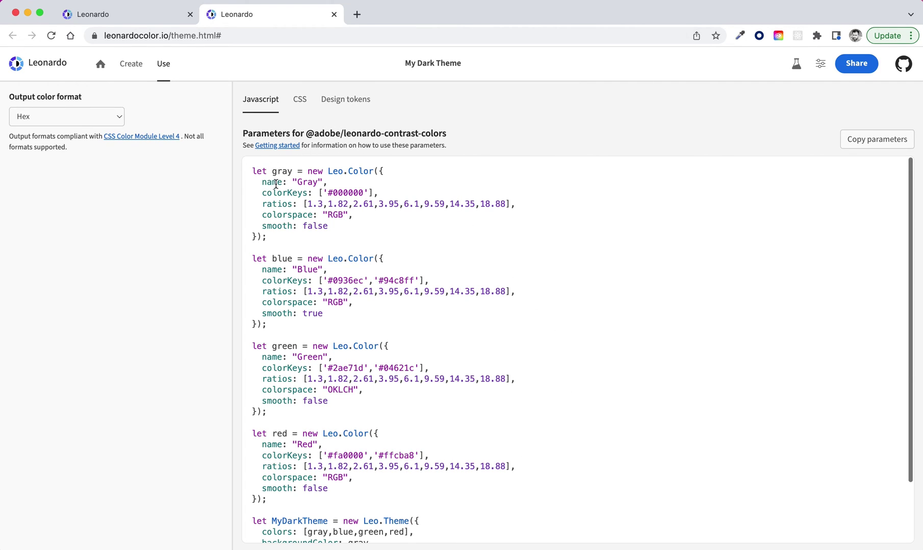
scroll(277, 181, down, 3)
scroll(278, 183, up, 3)
scroll(316, 238, down, 3)
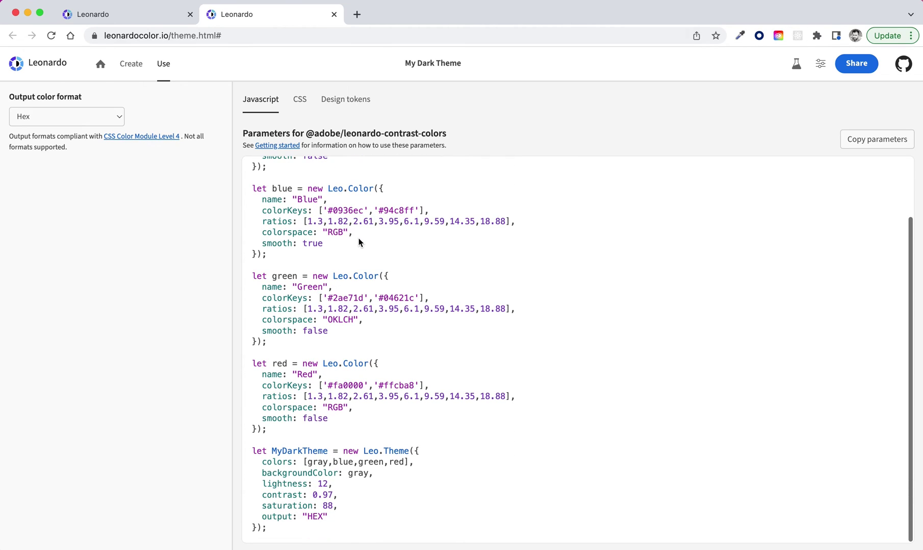
drag(252, 189, 292, 262)
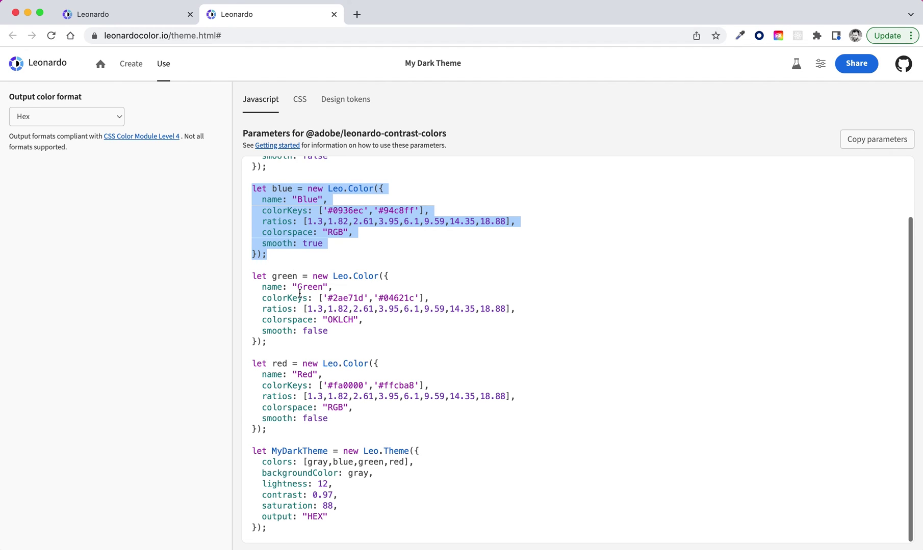
drag(252, 451, 291, 533)
click(405, 485)
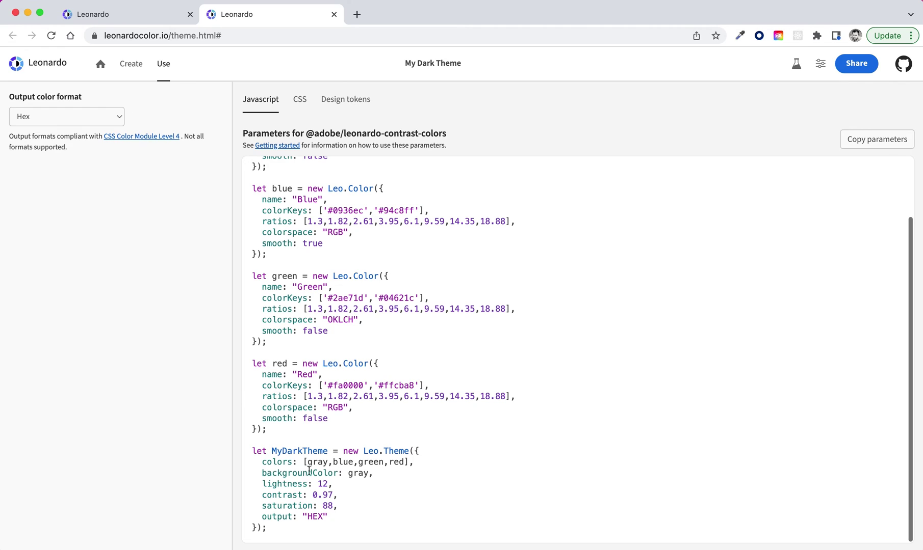
Output colours in Lab, then set theme contrast to 127% and lightness to 28%
click(66, 122)
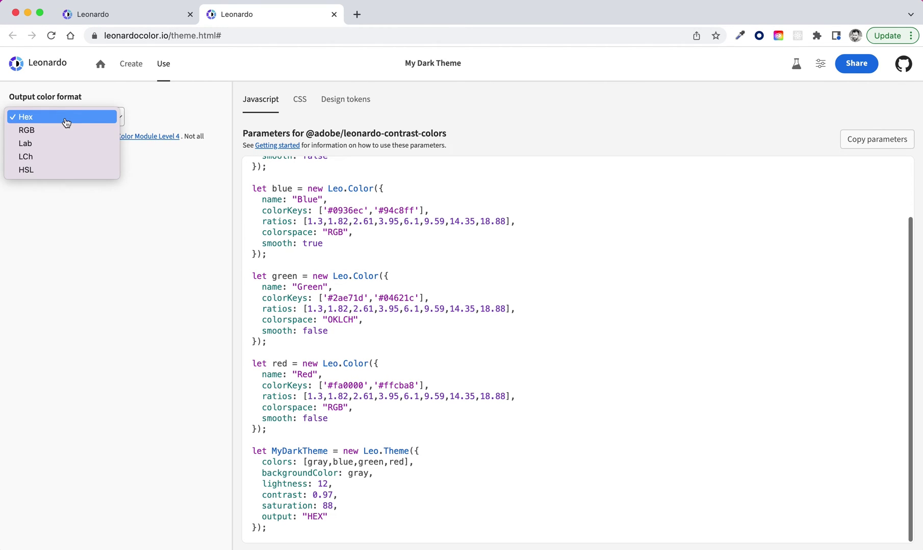
click(63, 147)
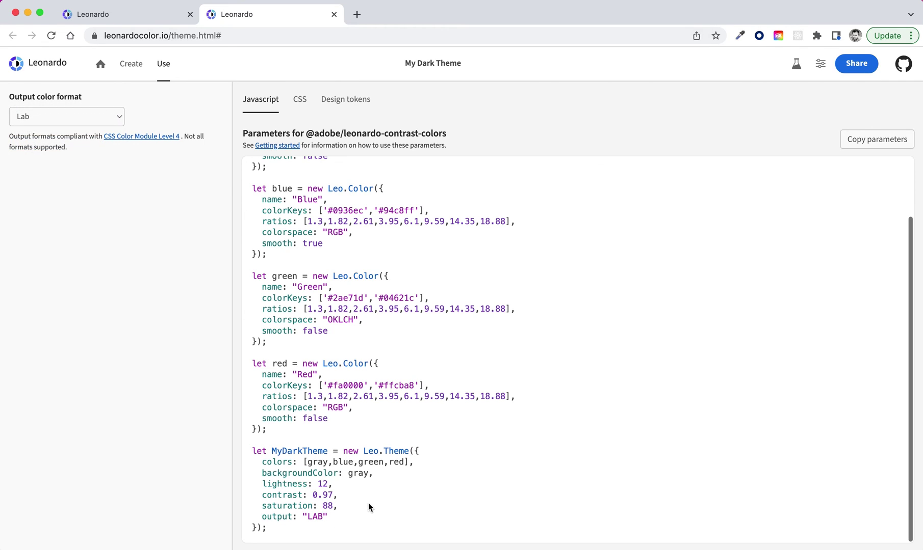
click(820, 65)
drag(682, 197, 688, 167)
drag(328, 484, 303, 486)
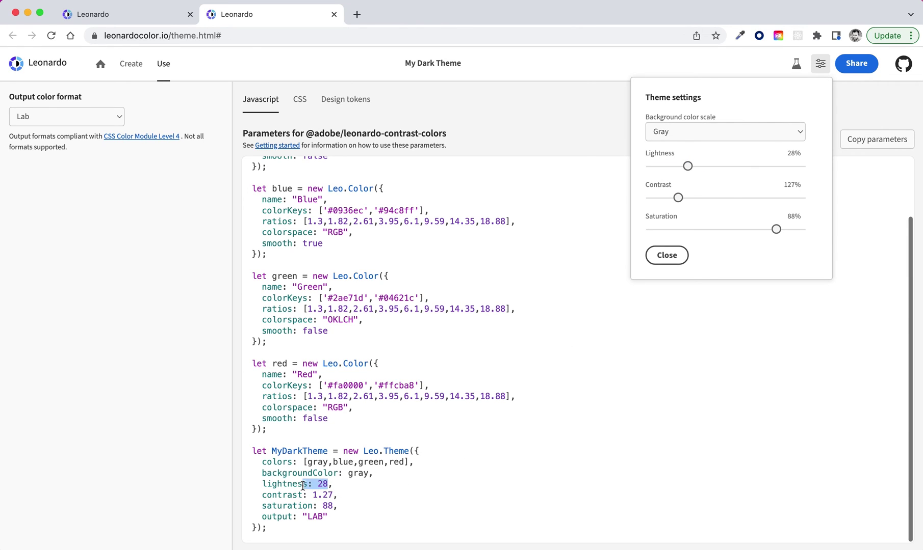
click(666, 255)
scroll(365, 342, up, 3)
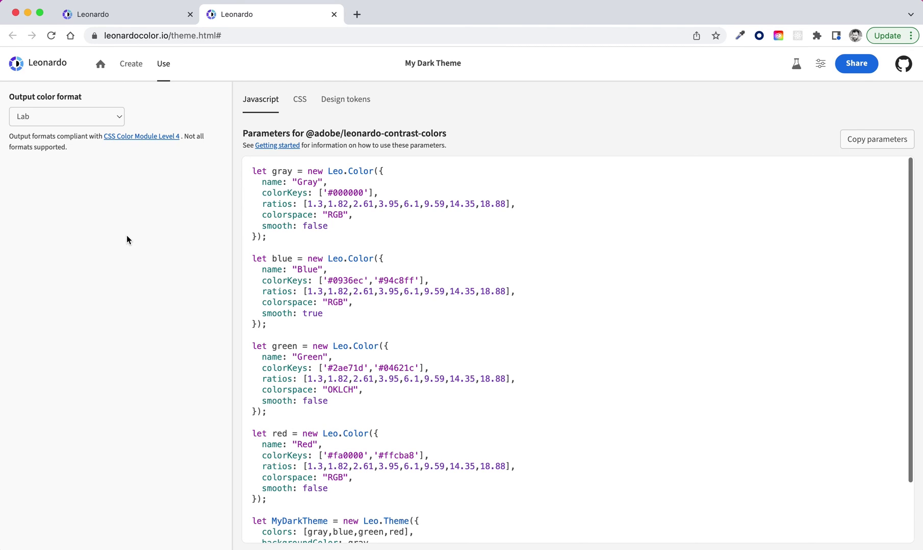
Show the theme as CSS properties, trying Hex, RGB and LCh output formats before settling on Hex
click(300, 102)
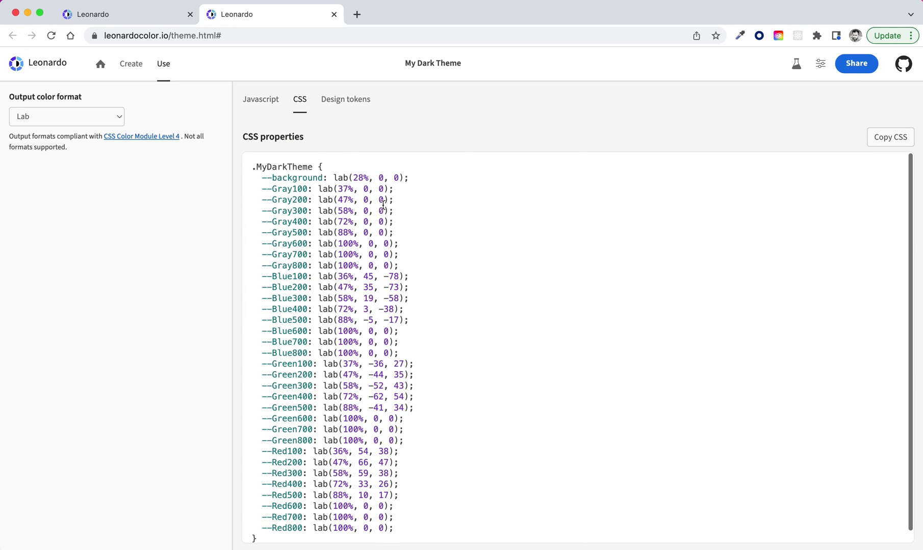
click(88, 115)
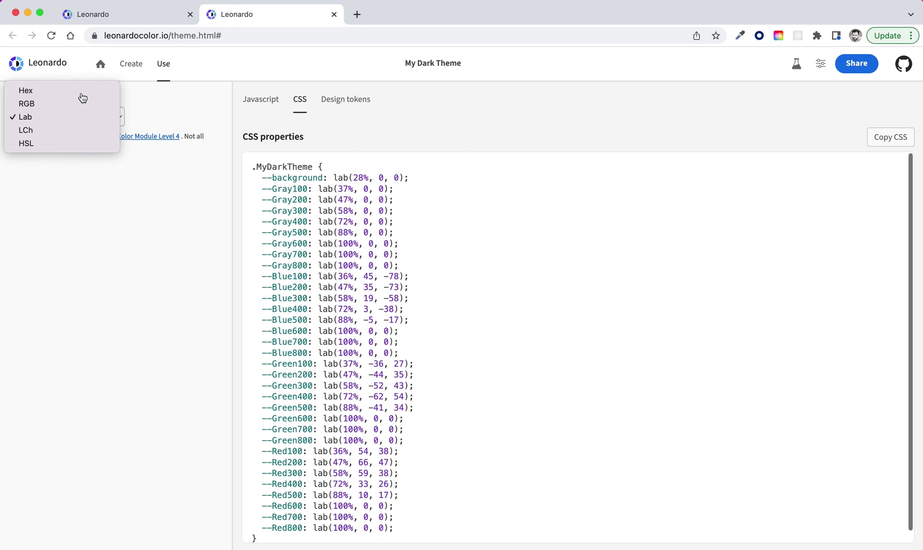
click(80, 91)
click(78, 118)
click(78, 130)
click(76, 122)
click(73, 144)
click(70, 124)
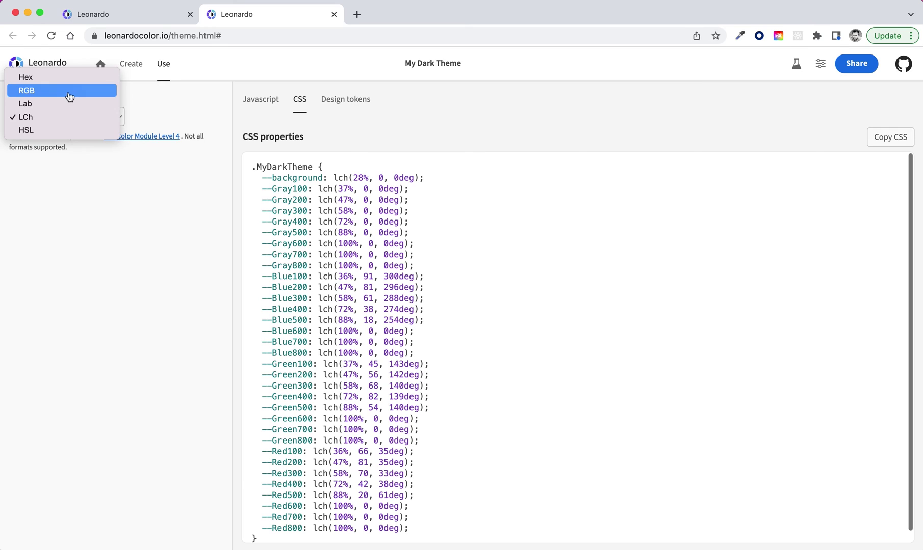
click(69, 89)
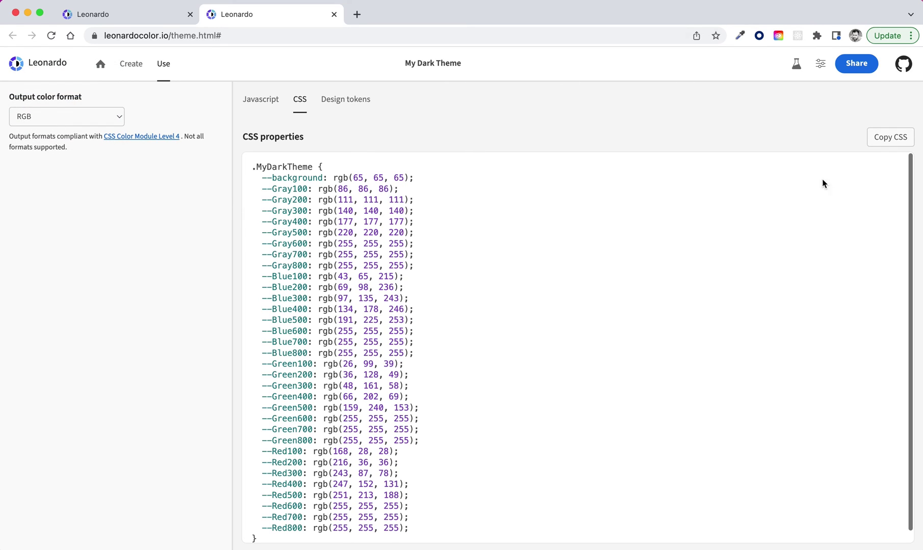
Raise the theme lightness to 29% in the theme settings
click(820, 64)
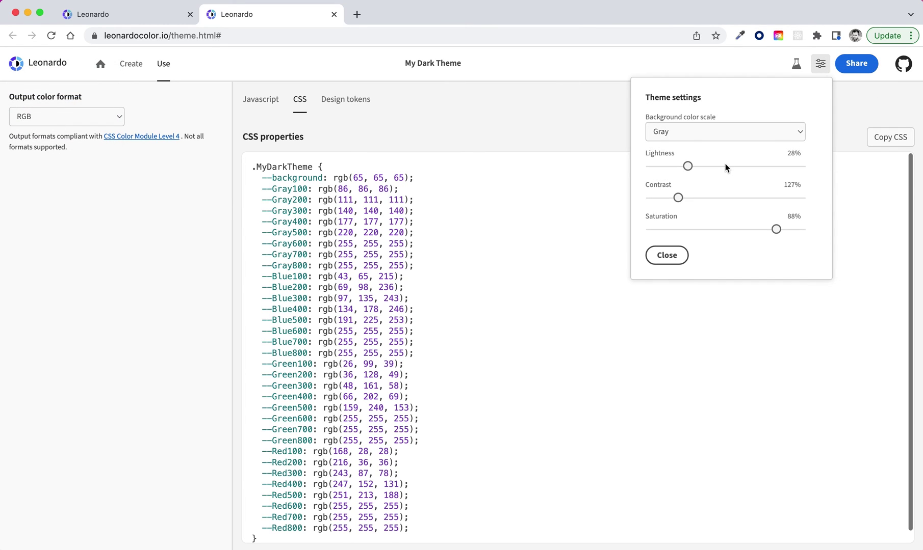
mouse_move(688, 166)
mouse_down()
mouse_move(704, 165)
mouse_move(680, 166)
mouse_move(689, 167)
mouse_up()
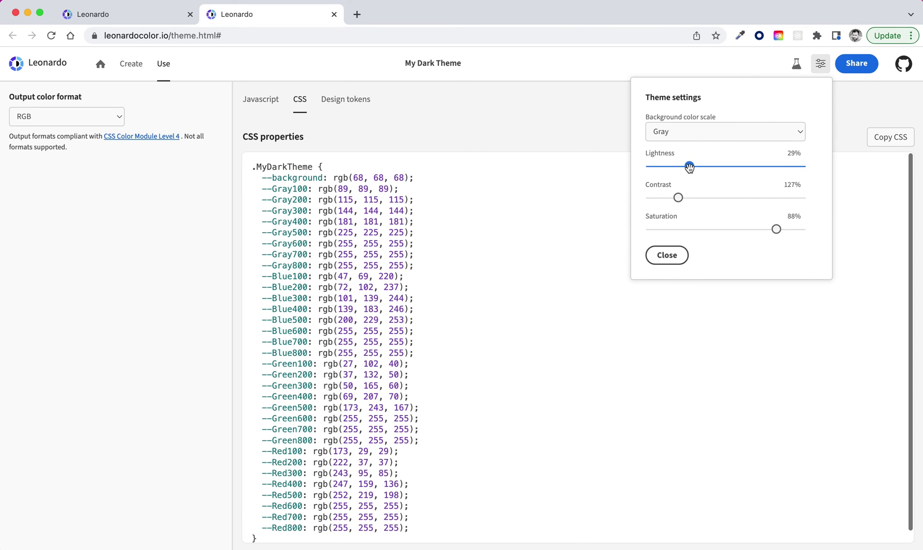
click(818, 66)
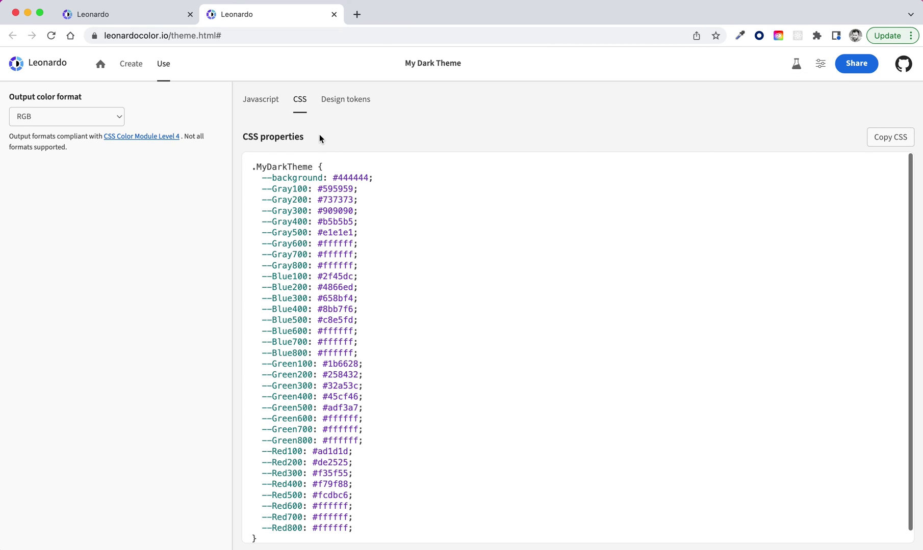
Show the design tokens and highlight the theme name, lightness and contrast in its description
click(341, 110)
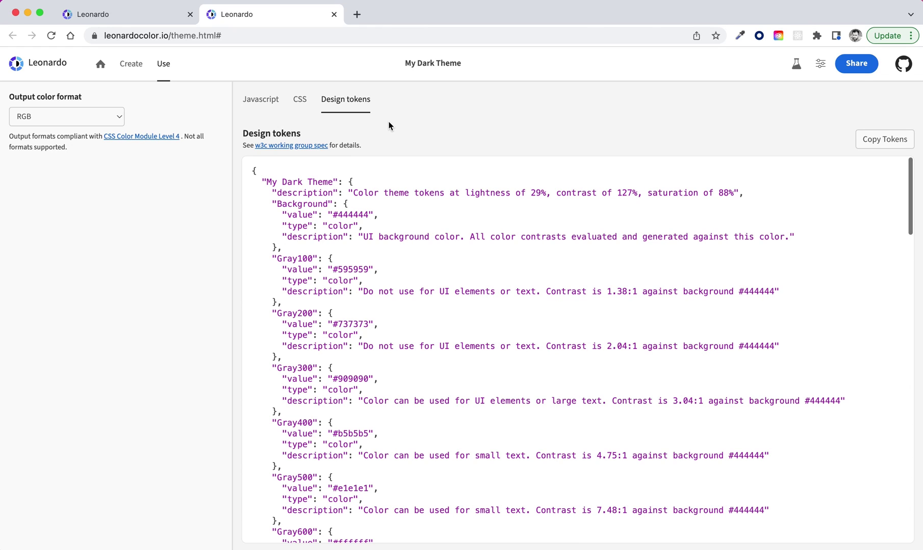
drag(265, 182, 334, 182)
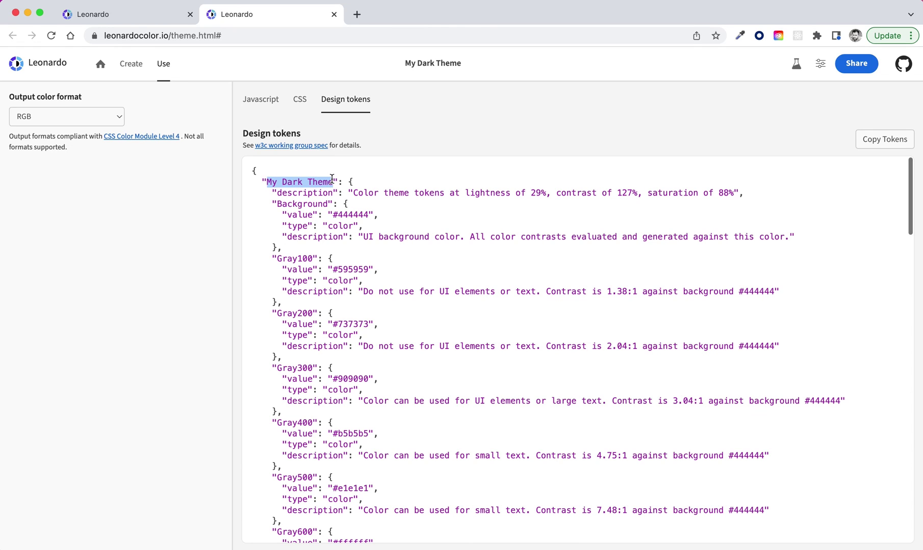
triple_click(355, 193)
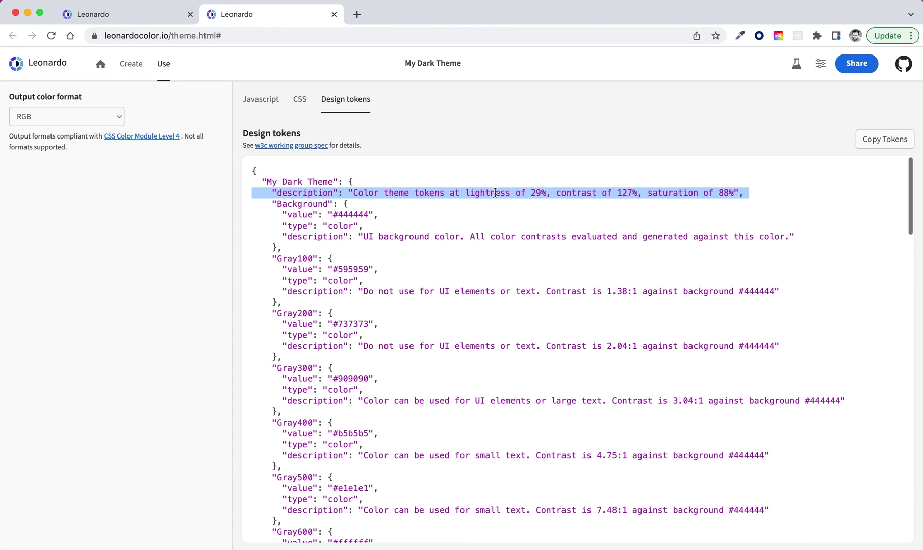
drag(466, 193, 544, 193)
drag(559, 194, 729, 193)
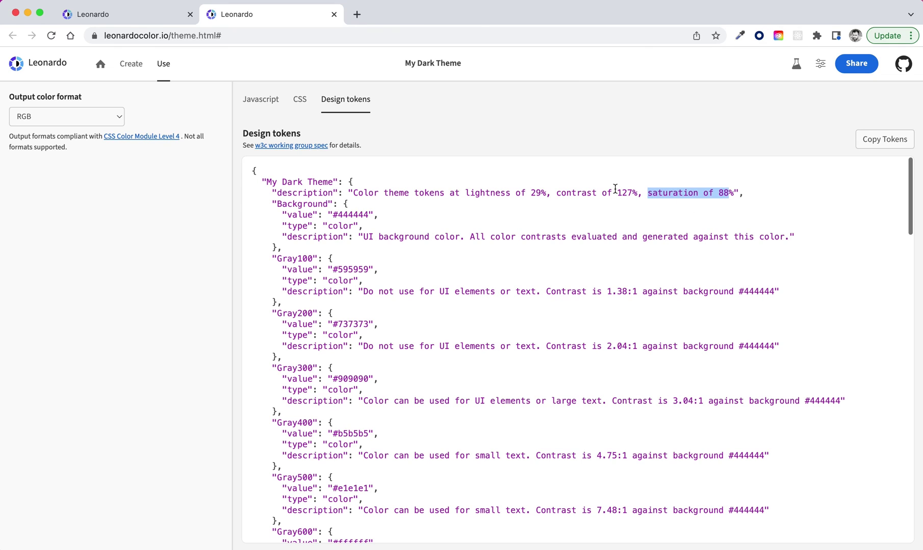
click(502, 195)
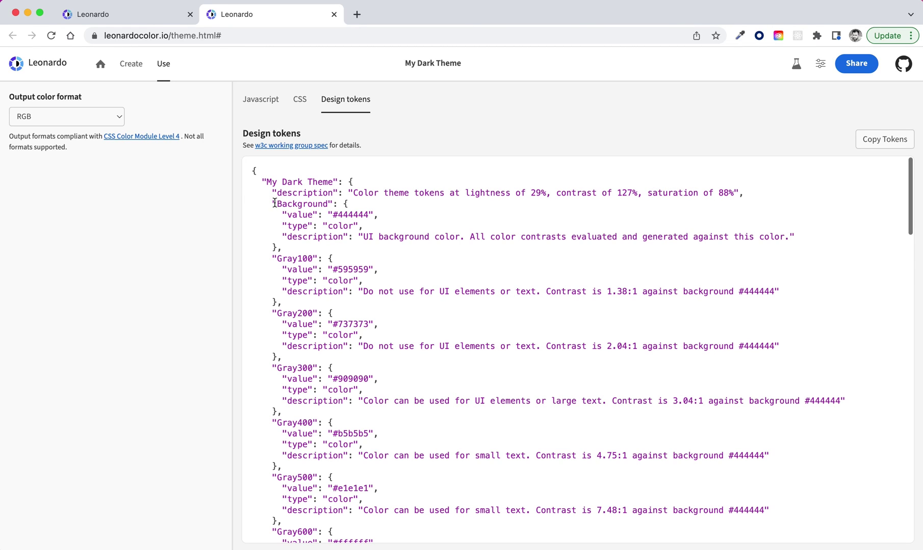
Highlight the Background token block and its #444444 description
drag(275, 203, 289, 249)
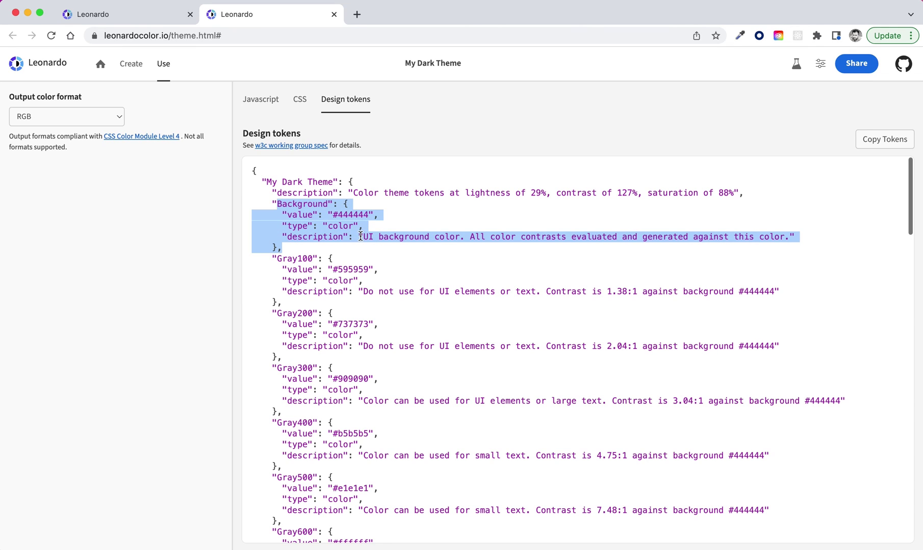
click(361, 236)
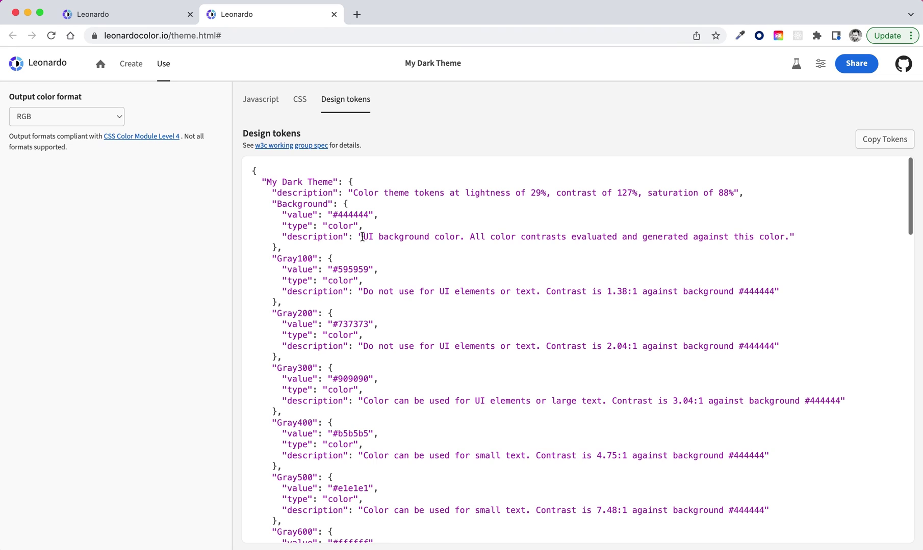
drag(361, 235, 791, 235)
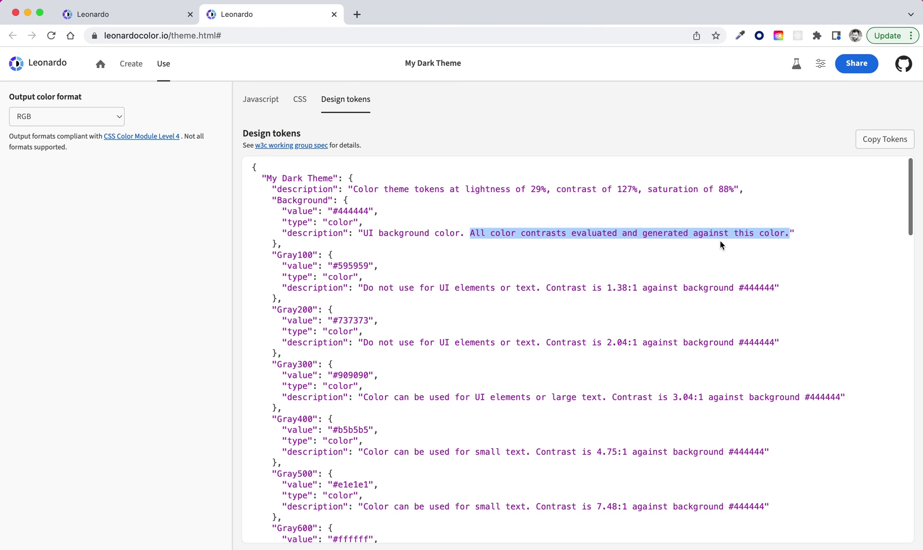
click(437, 230)
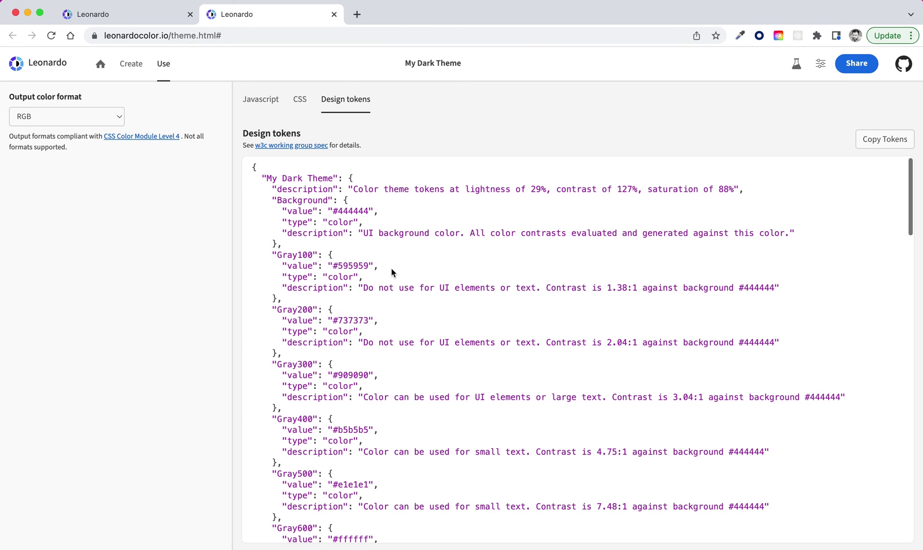
scroll(307, 265, down, 4)
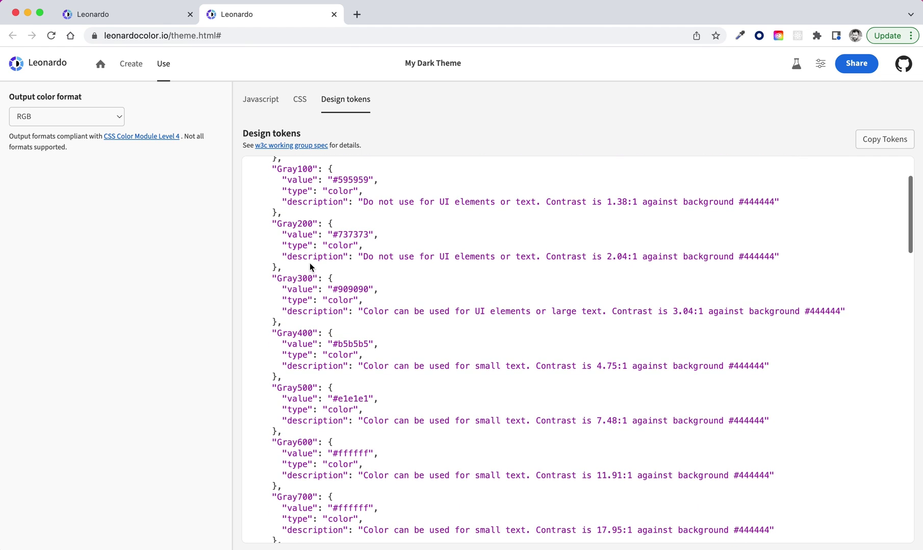
scroll(323, 221, down, 10)
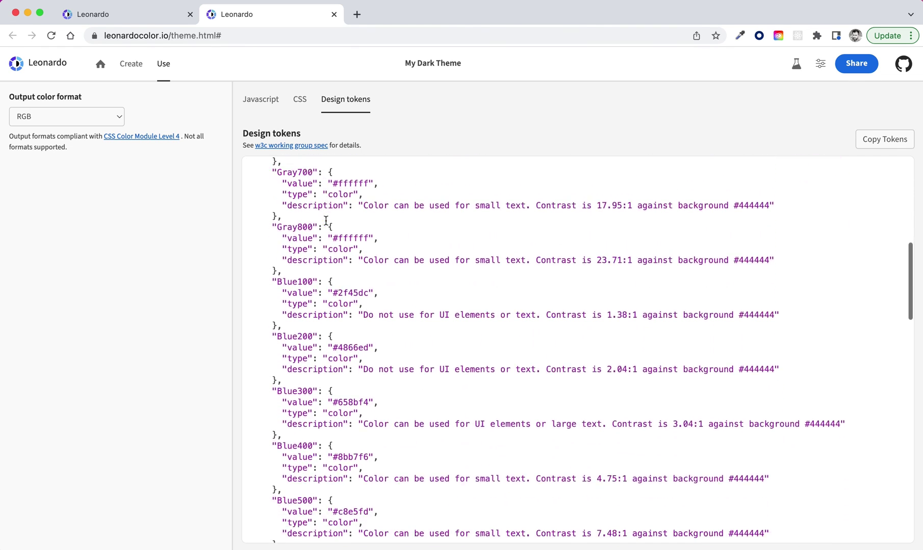
scroll(325, 219, up, 1)
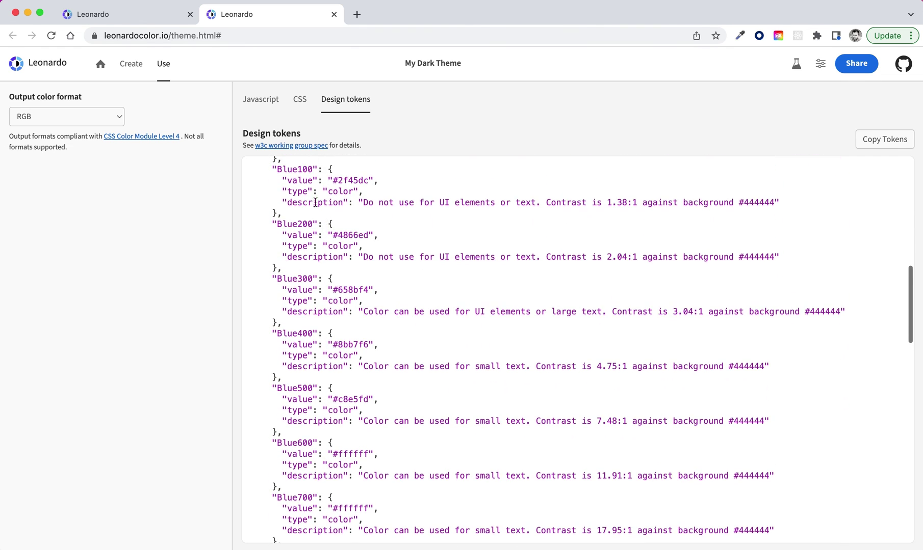
double_click(294, 169)
drag(363, 203, 775, 205)
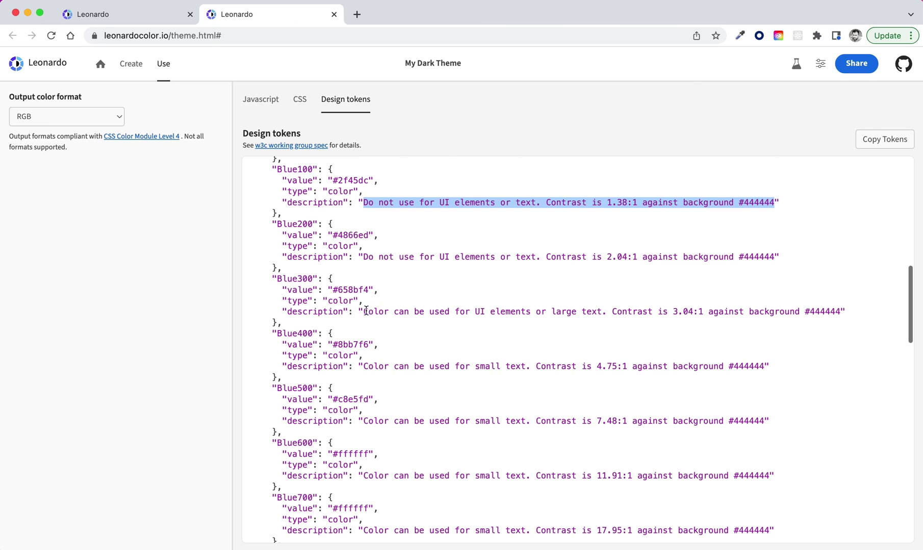
drag(363, 311, 607, 313)
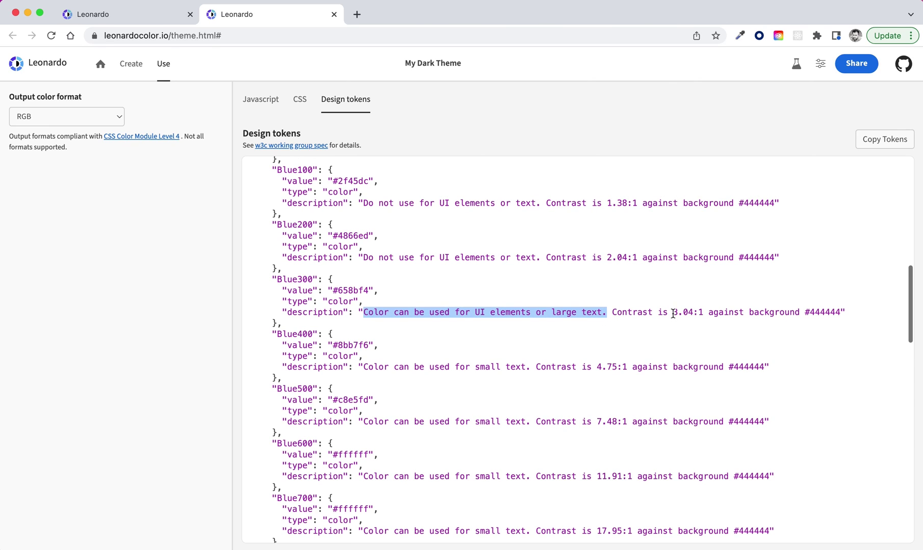
drag(673, 313, 709, 313)
scroll(614, 334, down, 1)
scroll(614, 335, down, 2)
drag(363, 309, 635, 308)
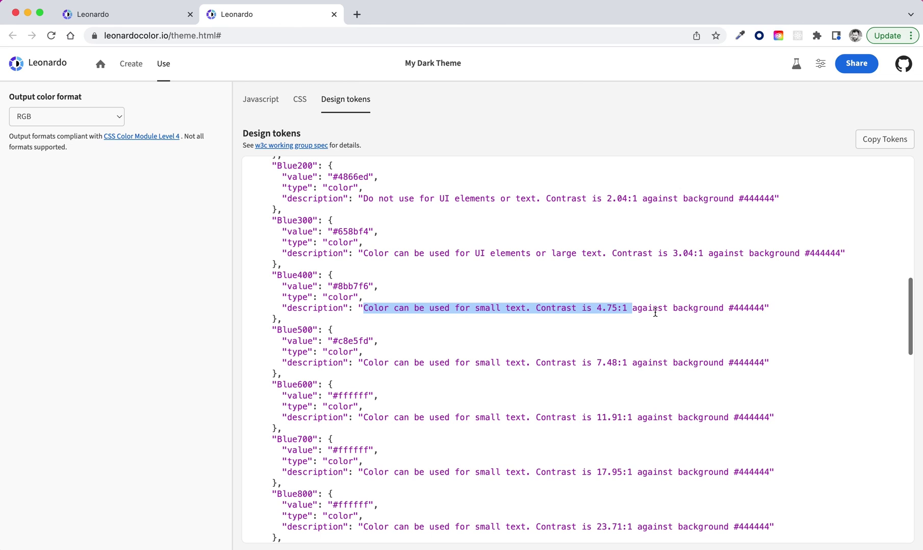
click(652, 307)
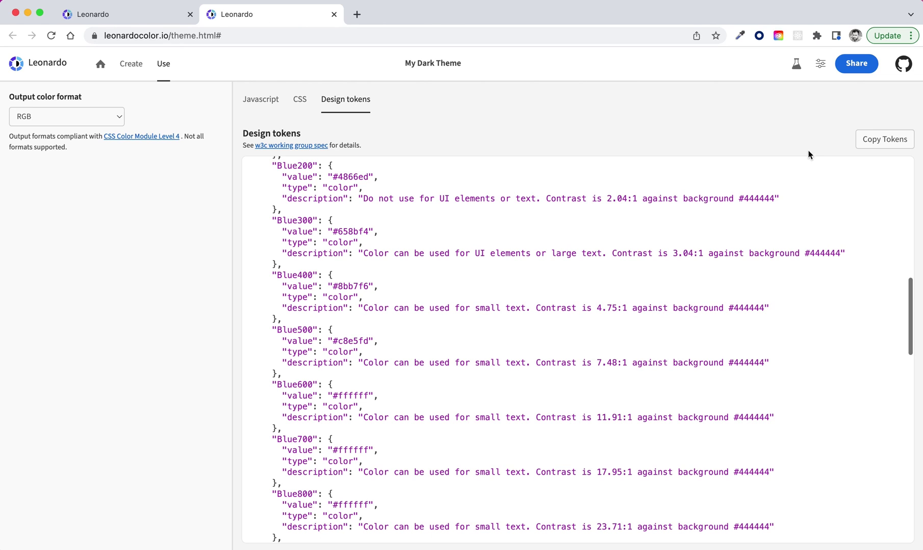
Lower the theme contrast to 44% and check the updated Blue400 description
click(820, 64)
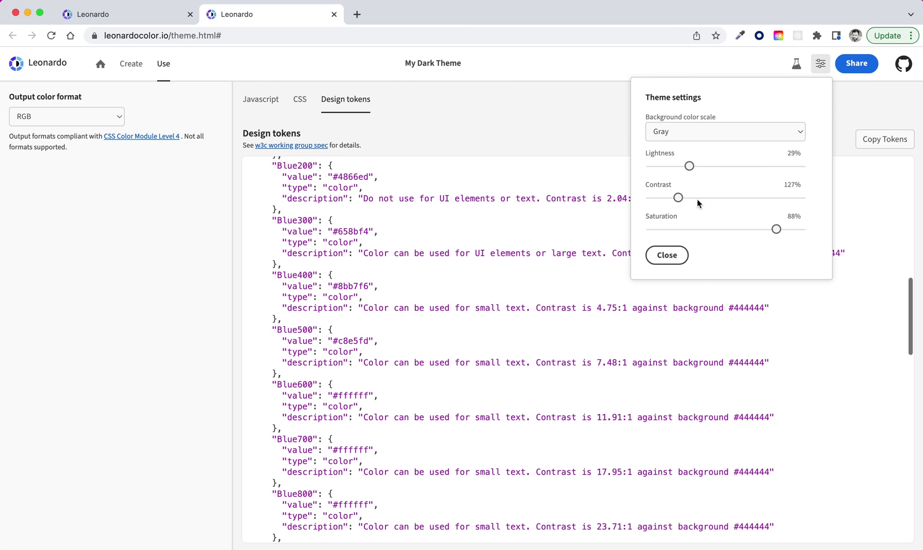
drag(678, 197, 652, 198)
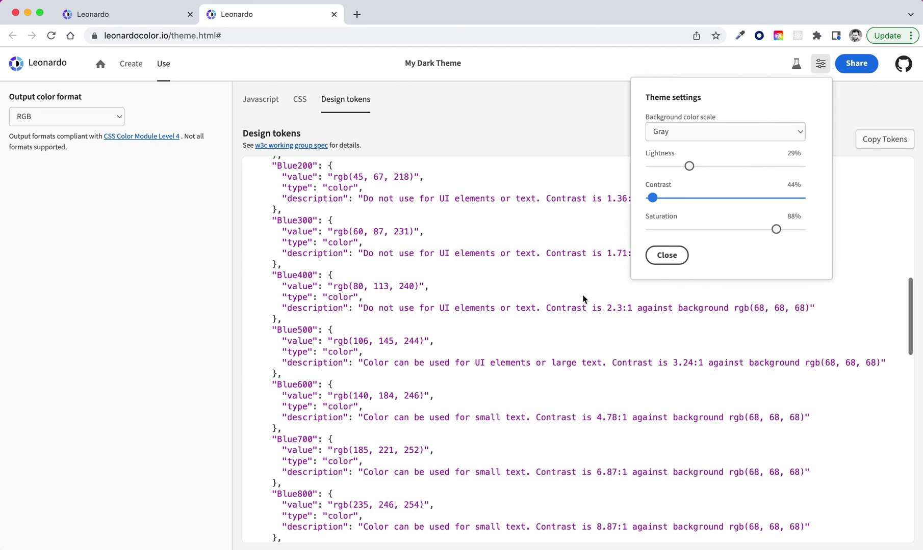
drag(363, 308, 815, 309)
scroll(690, 313, up, 1)
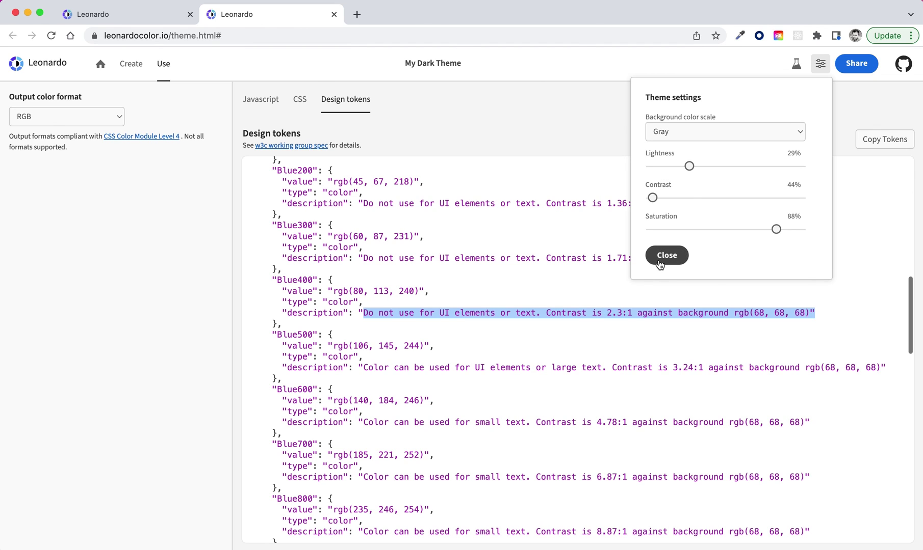
click(660, 262)
click(484, 299)
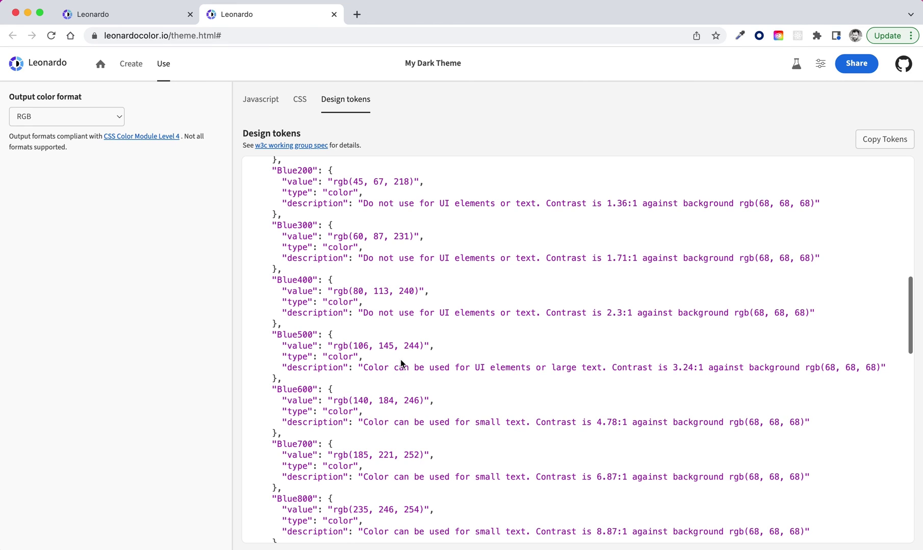
Highlight Blue600's 4.78:1 contrast ratio, then scroll the tokens back to the top
scroll(401, 360, down, 2)
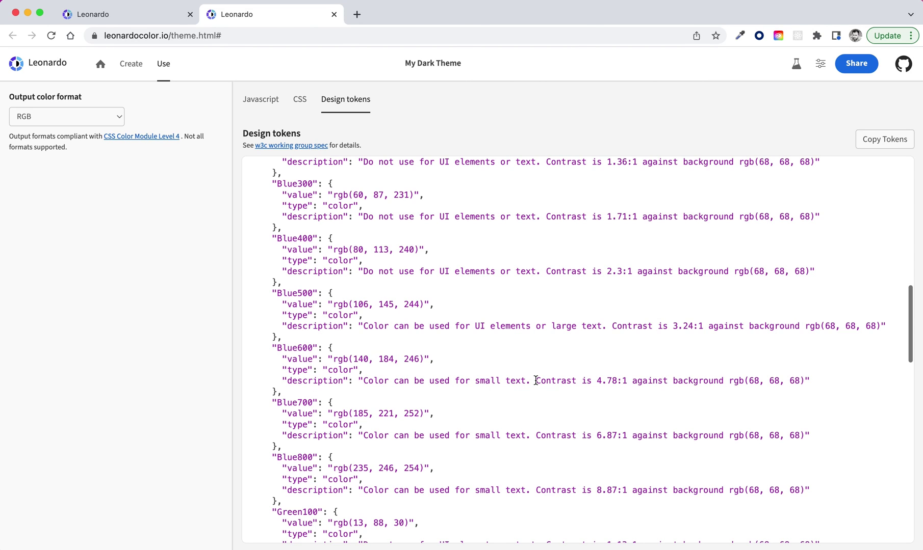
drag(536, 380, 630, 381)
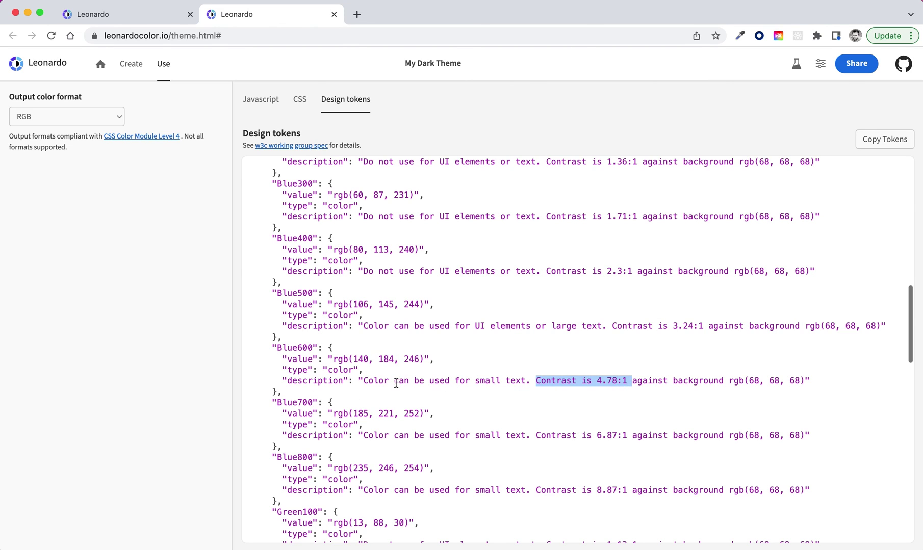
click(366, 382)
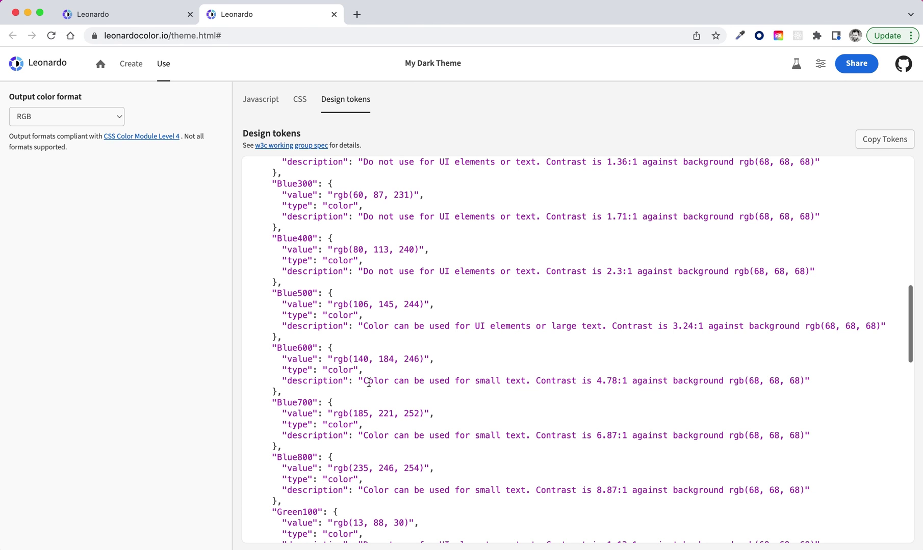
scroll(384, 365, up, 12)
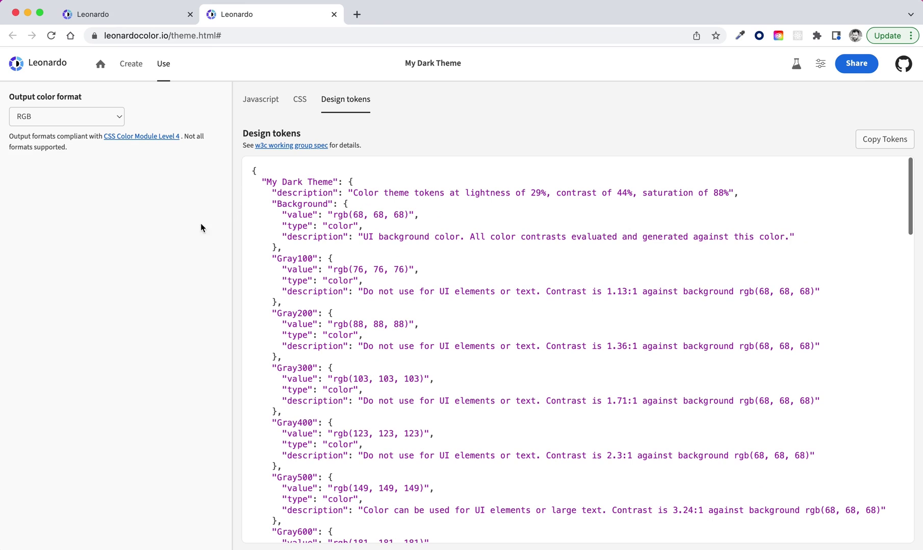